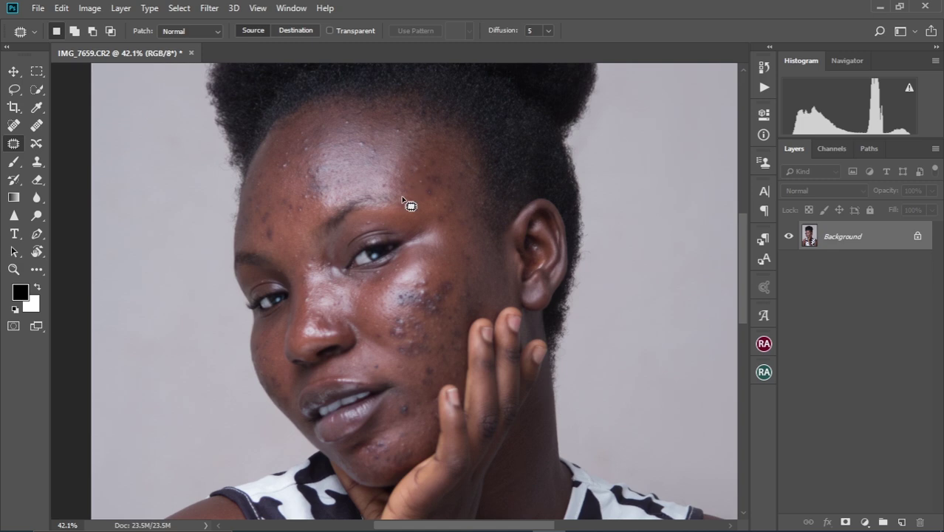
Duplicate the Background layer to keep the retouching on a separate copy.
{"action": "scroll", "coordinate": [391, 304], "scroll_direction": "up", "scroll_amount": 2}
{"action": "scroll", "coordinate": [392, 305], "scroll_direction": "down", "scroll_amount": 3}
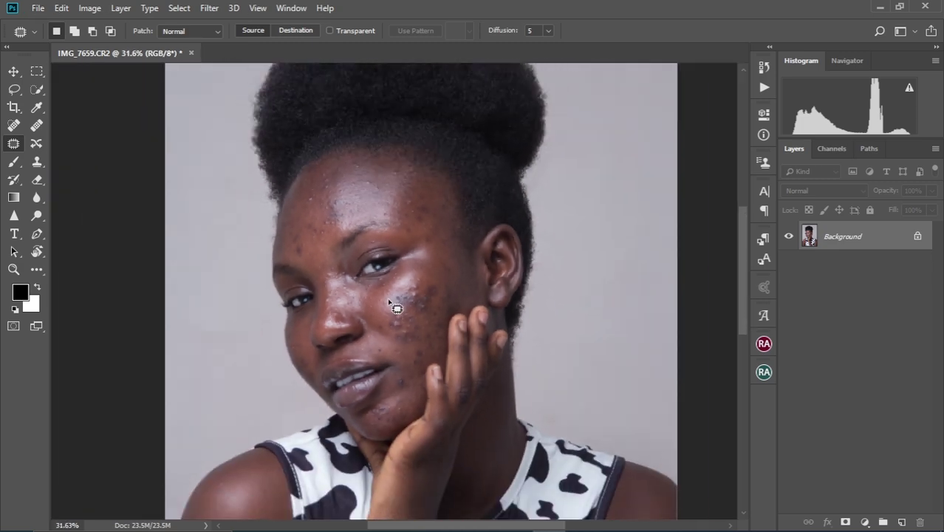
{"action": "scroll", "coordinate": [391, 304], "scroll_direction": "up", "scroll_amount": 2}
{"action": "scroll", "coordinate": [397, 307], "scroll_direction": "up", "scroll_amount": 1}
{"action": "scroll", "coordinate": [396, 307], "scroll_direction": "down", "scroll_amount": 1}
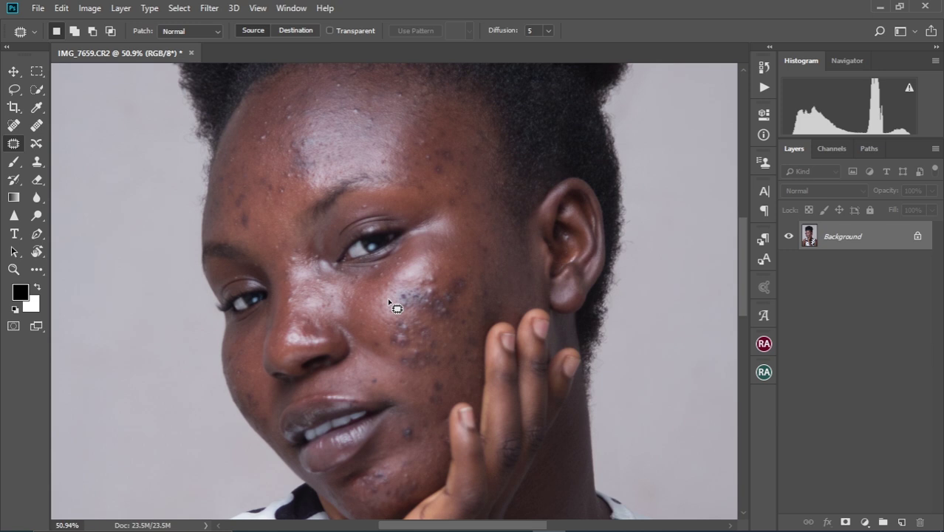
{"action": "scroll", "coordinate": [404, 303], "scroll_direction": "up", "scroll_amount": 2}
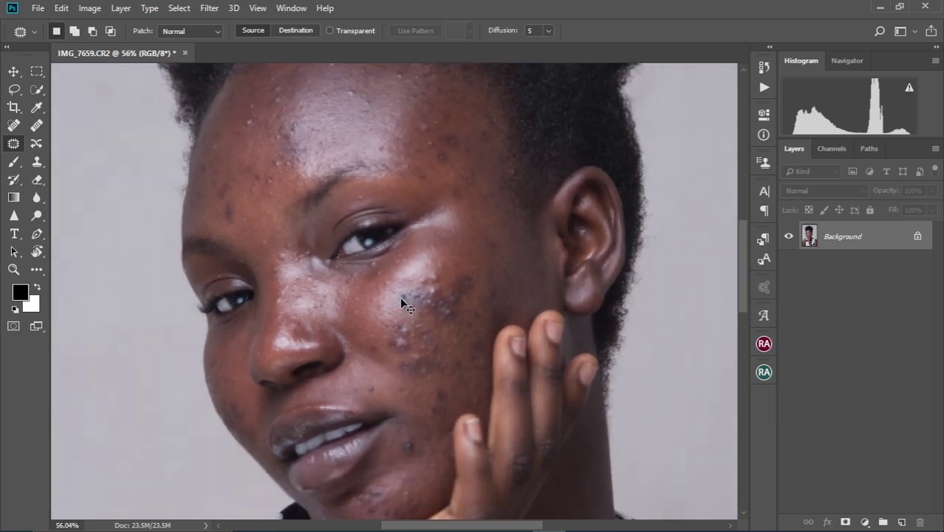
{"action": "key", "text": "ctrl+j"}
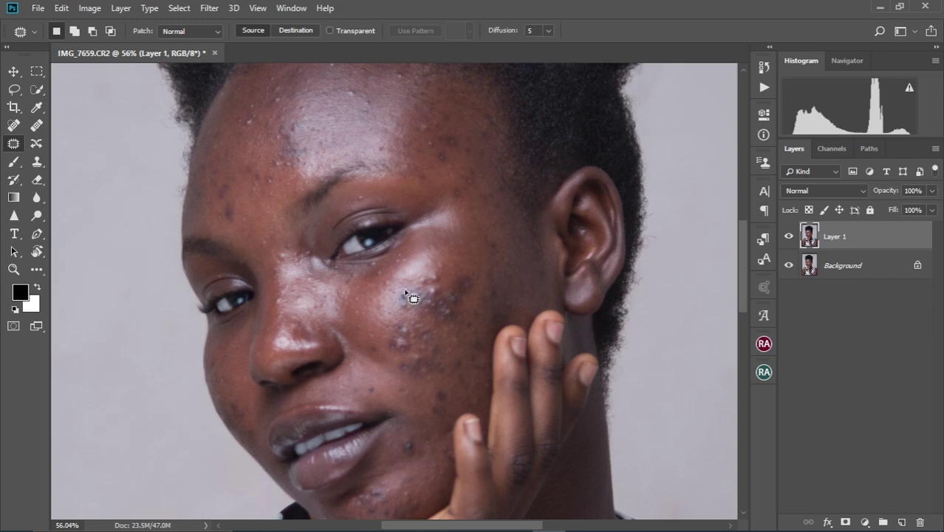
Patch the dark spots at the nose-side edge of the cheek's blemish cluster with clean skin nearby.
{"action": "scroll", "coordinate": [297, 170], "scroll_direction": "up", "scroll_amount": 5}
{"action": "scroll", "coordinate": [298, 172], "scroll_direction": "down", "scroll_amount": 2}
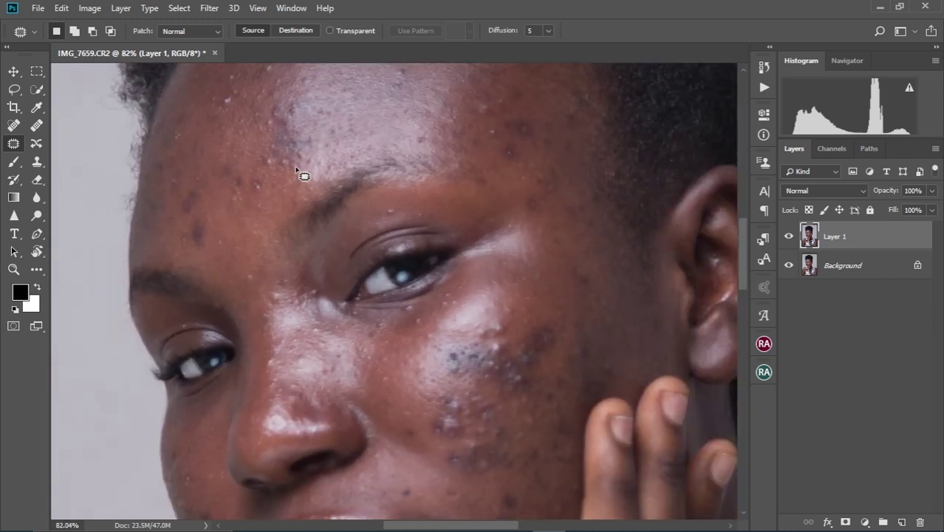
{"action": "left_click_drag", "start_coordinate": [530, 429], "coordinate": [488, 304]}
{"action": "scroll", "coordinate": [419, 278], "scroll_direction": "up", "scroll_amount": 3}
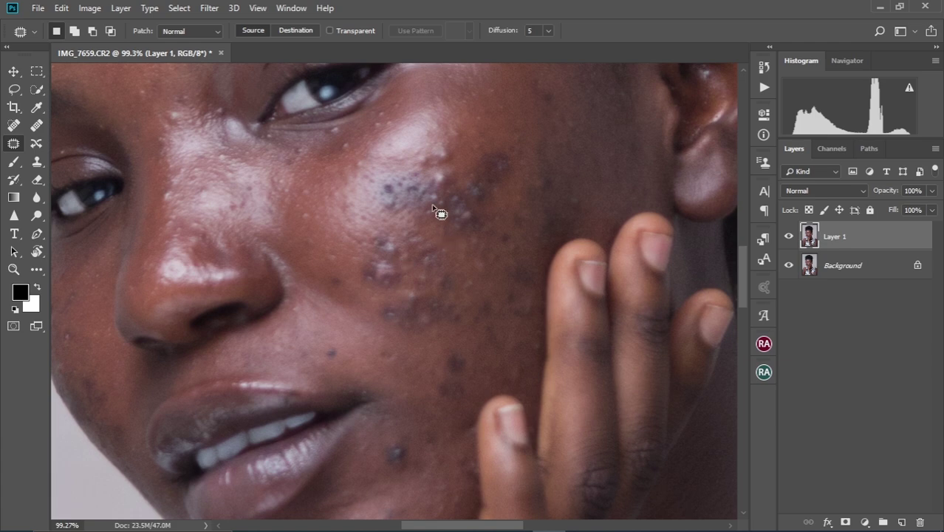
{"action": "scroll", "coordinate": [377, 246], "scroll_direction": "down", "scroll_amount": 3}
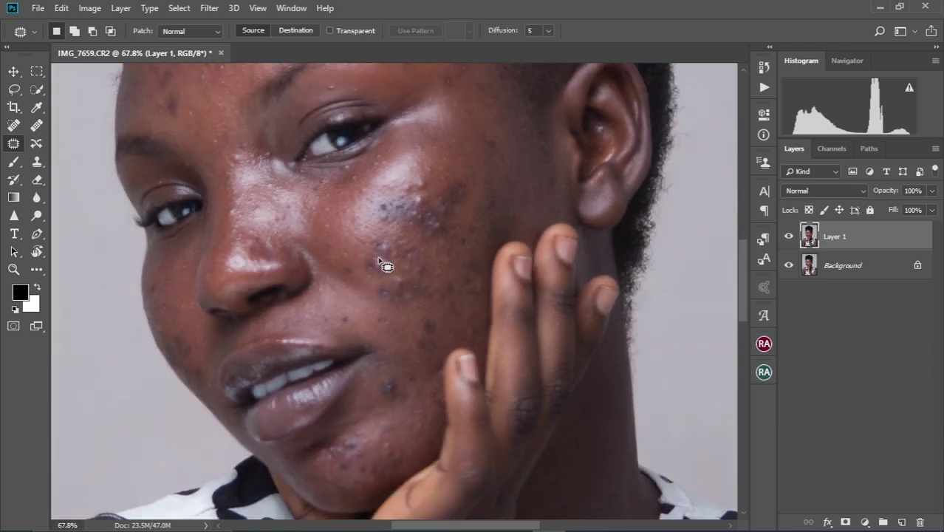
{"action": "scroll", "coordinate": [378, 262], "scroll_direction": "up", "scroll_amount": 2}
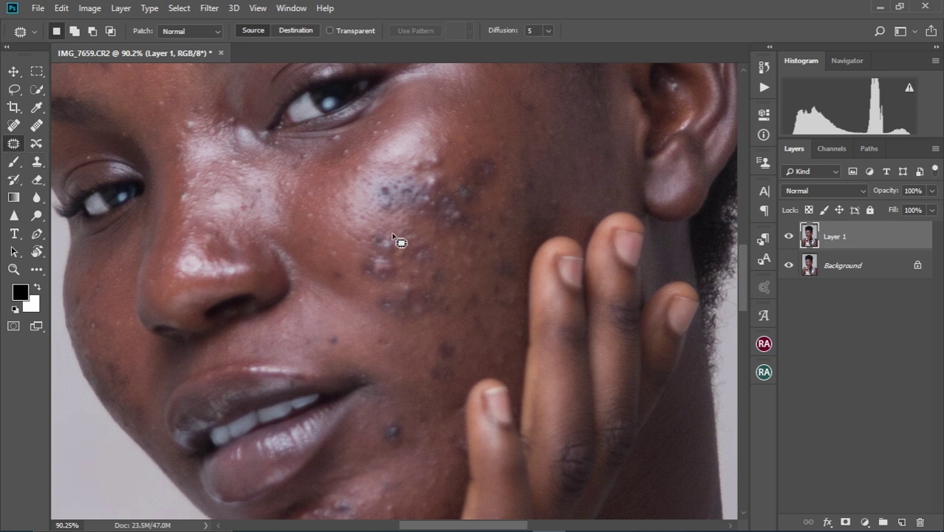
{"action": "scroll", "coordinate": [376, 243], "scroll_direction": "down", "scroll_amount": 2}
{"action": "mouse_move", "coordinate": [332, 248]}
{"action": "left_mouse_down"}
{"action": "mouse_move", "coordinate": [312, 212]}
{"action": "mouse_move", "coordinate": [291, 201]}
{"action": "mouse_move", "coordinate": [338, 214]}
{"action": "mouse_move", "coordinate": [326, 215]}
{"action": "mouse_move", "coordinate": [309, 242]}
{"action": "left_mouse_up"}
{"action": "key", "text": "ctrl+d"}
{"action": "key", "text": "ctrl+d"}
{"action": "mouse_move", "coordinate": [306, 257]}
{"action": "left_mouse_down"}
{"action": "mouse_move", "coordinate": [323, 196]}
{"action": "mouse_move", "coordinate": [338, 246]}
{"action": "mouse_move", "coordinate": [368, 239]}
{"action": "mouse_move", "coordinate": [367, 227]}
{"action": "mouse_move", "coordinate": [339, 210]}
{"action": "mouse_move", "coordinate": [306, 212]}
{"action": "left_mouse_up"}
{"action": "key", "text": "ctrl+d"}
Patch the lower group of dark blemishes on the cheek between the nose and the fingers.
{"action": "key", "text": "ctrl+d"}
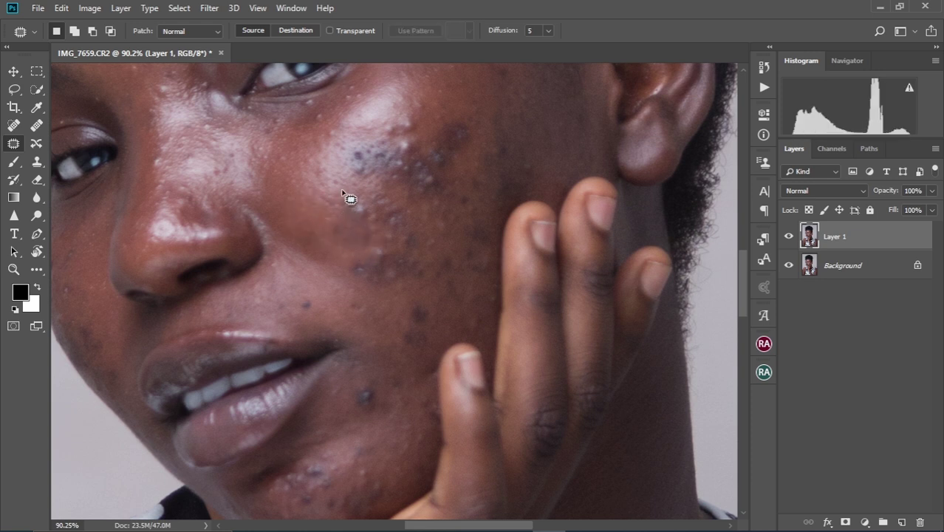
{"action": "mouse_move", "coordinate": [362, 216]}
{"action": "left_mouse_down"}
{"action": "mouse_move", "coordinate": [327, 217]}
{"action": "mouse_move", "coordinate": [342, 238]}
{"action": "mouse_move", "coordinate": [329, 200]}
{"action": "mouse_move", "coordinate": [314, 228]}
{"action": "left_mouse_up"}
{"action": "key", "text": "ctrl+d"}
{"action": "mouse_move", "coordinate": [347, 259]}
{"action": "left_mouse_down"}
{"action": "mouse_move", "coordinate": [337, 221]}
{"action": "mouse_move", "coordinate": [334, 231]}
{"action": "mouse_move", "coordinate": [289, 200]}
{"action": "mouse_move", "coordinate": [316, 187]}
{"action": "left_mouse_up"}
{"action": "key", "text": "ctrl+d"}
{"action": "left_click_drag", "start_coordinate": [287, 224], "coordinate": [288, 221]}
{"action": "mouse_move", "coordinate": [290, 218]}
{"action": "left_mouse_down"}
{"action": "mouse_move", "coordinate": [286, 205]}
{"action": "mouse_move", "coordinate": [341, 243]}
{"action": "mouse_move", "coordinate": [336, 210]}
{"action": "mouse_move", "coordinate": [279, 214]}
{"action": "left_mouse_up"}
{"action": "key", "text": "ctrl+d"}
Patch the remaining bumps and dark spots in the middle of the cheek.
{"action": "key", "text": "ctrl+d"}
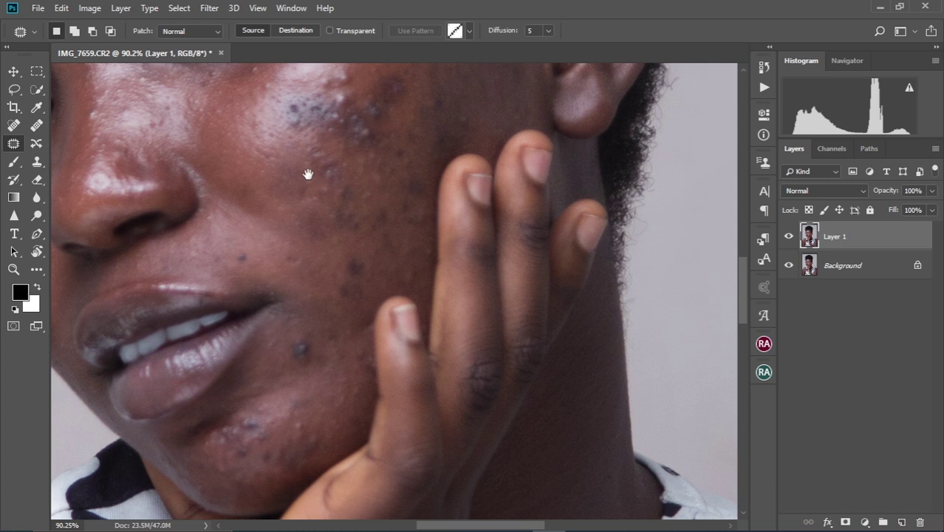
{"action": "scroll", "coordinate": [307, 218], "scroll_direction": "up", "scroll_amount": 1}
{"action": "mouse_move", "coordinate": [290, 212]}
{"action": "left_mouse_down"}
{"action": "mouse_move", "coordinate": [297, 254]}
{"action": "mouse_move", "coordinate": [294, 222]}
{"action": "left_mouse_up"}
{"action": "key", "text": "ctrl+d"}
{"action": "mouse_move", "coordinate": [331, 210]}
{"action": "left_mouse_down"}
{"action": "mouse_move", "coordinate": [322, 241]}
{"action": "mouse_move", "coordinate": [313, 225]}
{"action": "left_mouse_up"}
{"action": "mouse_move", "coordinate": [318, 242]}
{"action": "left_mouse_down"}
{"action": "mouse_move", "coordinate": [361, 249]}
{"action": "mouse_move", "coordinate": [334, 232]}
{"action": "left_mouse_up"}
{"action": "key", "text": "ctrl+d"}
{"action": "left_click_drag", "start_coordinate": [334, 234], "coordinate": [331, 238]}
{"action": "left_click_drag", "start_coordinate": [314, 248], "coordinate": [342, 215]}
Patch the dark spots on the lower cheek and beside the corner of the mouth.
{"action": "key", "text": "ctrl+d"}
{"action": "left_click_drag", "start_coordinate": [323, 279], "coordinate": [330, 232]}
{"action": "left_click_drag", "start_coordinate": [329, 237], "coordinate": [301, 202]}
{"action": "left_click_drag", "start_coordinate": [299, 234], "coordinate": [281, 214]}
{"action": "key", "text": "ctrl+d"}
{"action": "mouse_move", "coordinate": [288, 295]}
{"action": "left_mouse_down"}
{"action": "mouse_move", "coordinate": [306, 222]}
{"action": "mouse_move", "coordinate": [280, 236]}
{"action": "left_mouse_up"}
{"action": "left_click_drag", "start_coordinate": [280, 235], "coordinate": [245, 256]}
Patch the small spot above the lip and the grey blemishes on the shiny cheekbone.
{"action": "key", "text": "ctrl+d"}
{"action": "left_click_drag", "start_coordinate": [235, 164], "coordinate": [291, 259]}
{"action": "left_click_drag", "start_coordinate": [260, 230], "coordinate": [281, 232]}
{"action": "key", "text": "ctrl+d"}
{"action": "left_click_drag", "start_coordinate": [296, 111], "coordinate": [291, 254]}
{"action": "mouse_move", "coordinate": [305, 223]}
{"action": "left_mouse_down"}
{"action": "mouse_move", "coordinate": [311, 264]}
{"action": "mouse_move", "coordinate": [327, 237]}
{"action": "left_mouse_up"}
{"action": "mouse_move", "coordinate": [326, 239]}
{"action": "left_mouse_down"}
{"action": "mouse_move", "coordinate": [287, 268]}
{"action": "mouse_move", "coordinate": [346, 261]}
{"action": "mouse_move", "coordinate": [351, 230]}
{"action": "left_mouse_up"}
Patch the dark cluster left on the outer side of the cheekbone highlight.
{"action": "key", "text": "ctrl+d"}
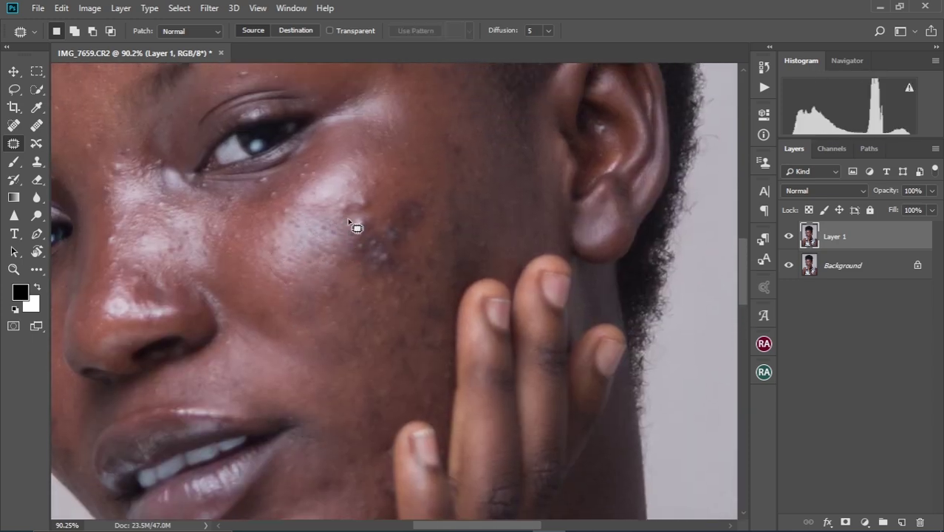
{"action": "scroll", "coordinate": [366, 210], "scroll_direction": "down", "scroll_amount": 1}
{"action": "mouse_move", "coordinate": [365, 181]}
{"action": "left_mouse_down"}
{"action": "mouse_move", "coordinate": [354, 219]}
{"action": "mouse_move", "coordinate": [368, 178]}
{"action": "left_mouse_up"}
{"action": "mouse_move", "coordinate": [372, 193]}
{"action": "left_mouse_down"}
{"action": "mouse_move", "coordinate": [375, 166]}
{"action": "mouse_move", "coordinate": [360, 189]}
{"action": "mouse_move", "coordinate": [350, 182]}
{"action": "left_mouse_up"}
{"action": "key", "text": "ctrl+d"}
{"action": "mouse_move", "coordinate": [345, 154]}
{"action": "left_mouse_down"}
{"action": "mouse_move", "coordinate": [331, 175]}
{"action": "mouse_move", "coordinate": [357, 158]}
{"action": "left_mouse_up"}
{"action": "mouse_move", "coordinate": [347, 174]}
{"action": "left_mouse_down"}
{"action": "mouse_move", "coordinate": [370, 127]}
{"action": "mouse_move", "coordinate": [324, 193]}
{"action": "mouse_move", "coordinate": [331, 168]}
{"action": "left_mouse_up"}
{"action": "key", "text": "ctrl+d"}
{"action": "left_click_drag", "start_coordinate": [336, 182], "coordinate": [359, 151]}
Patch the leftover discoloured spots on the outer cheek above the fingers.
{"action": "key", "text": "ctrl+d"}
{"action": "left_click_drag", "start_coordinate": [371, 207], "coordinate": [379, 179]}
{"action": "left_click_drag", "start_coordinate": [337, 251], "coordinate": [334, 216]}
{"action": "mouse_move", "coordinate": [347, 209]}
{"action": "left_mouse_down"}
{"action": "mouse_move", "coordinate": [365, 204]}
{"action": "mouse_move", "coordinate": [313, 240]}
{"action": "left_mouse_up"}
{"action": "left_click_drag", "start_coordinate": [356, 200], "coordinate": [357, 201]}
{"action": "left_click_drag", "start_coordinate": [352, 200], "coordinate": [328, 231]}
{"action": "key", "text": "ctrl+d"}
{"action": "mouse_move", "coordinate": [316, 182]}
{"action": "left_mouse_down"}
{"action": "mouse_move", "coordinate": [328, 189]}
{"action": "mouse_move", "coordinate": [318, 177]}
{"action": "left_mouse_up"}
Patch the dark spots on the outer cheek and on the temple beside the eyebrow.
{"action": "key", "text": "ctrl+d"}
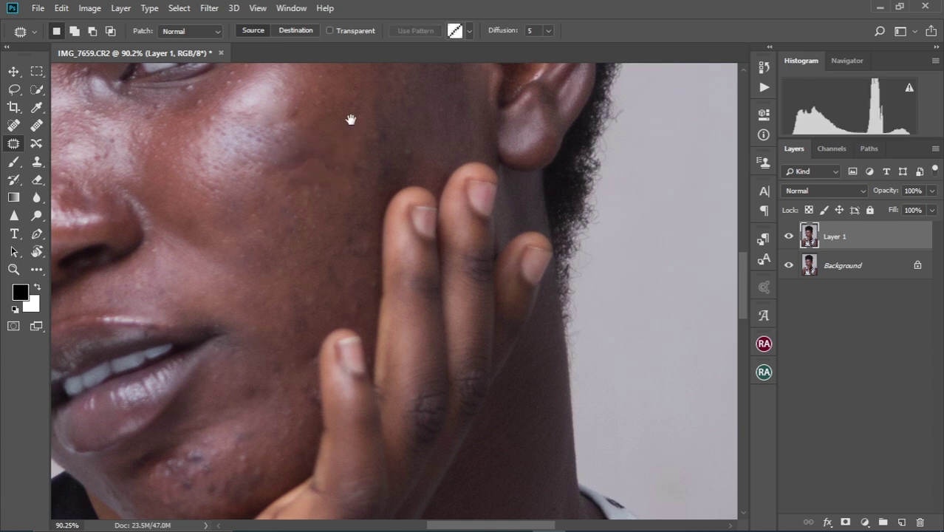
{"action": "left_click_drag", "start_coordinate": [347, 124], "coordinate": [327, 224]}
{"action": "left_click_drag", "start_coordinate": [361, 164], "coordinate": [364, 222]}
{"action": "mouse_move", "coordinate": [347, 208]}
{"action": "left_mouse_down"}
{"action": "mouse_move", "coordinate": [370, 227]}
{"action": "mouse_move", "coordinate": [348, 206]}
{"action": "left_mouse_up"}
{"action": "left_click_drag", "start_coordinate": [357, 216], "coordinate": [325, 207]}
{"action": "key", "text": "ctrl+d"}
{"action": "left_click_drag", "start_coordinate": [316, 140], "coordinate": [322, 214]}
{"action": "left_click_drag", "start_coordinate": [325, 156], "coordinate": [348, 217]}
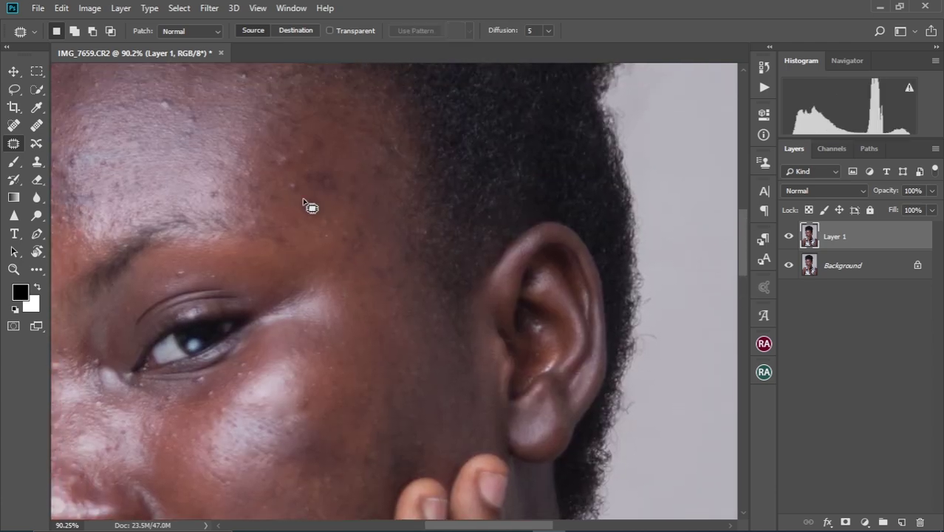
{"action": "scroll", "coordinate": [292, 177], "scroll_direction": "up", "scroll_amount": 2}
{"action": "scroll", "coordinate": [292, 177], "scroll_direction": "left", "scroll_amount": 2}
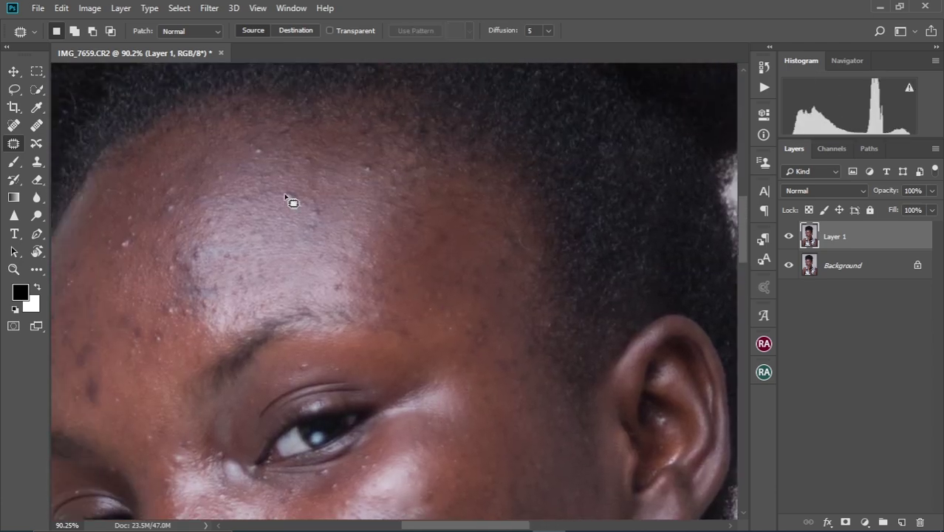
{"action": "key", "text": "ctrl+d"}
Patch the bumps and dark spots across the forehead and above the far eyebrow.
{"action": "left_click_drag", "start_coordinate": [177, 207], "coordinate": [273, 212]}
{"action": "mouse_move", "coordinate": [254, 221]}
{"action": "left_mouse_down"}
{"action": "mouse_move", "coordinate": [274, 206]}
{"action": "mouse_move", "coordinate": [255, 222]}
{"action": "left_mouse_up"}
{"action": "left_click_drag", "start_coordinate": [263, 214], "coordinate": [264, 177]}
{"action": "key", "text": "ctrl+d"}
{"action": "left_click_drag", "start_coordinate": [218, 244], "coordinate": [234, 179]}
{"action": "left_click_drag", "start_coordinate": [218, 324], "coordinate": [232, 216]}
{"action": "mouse_move", "coordinate": [238, 184]}
{"action": "left_mouse_down"}
{"action": "mouse_move", "coordinate": [239, 206]}
{"action": "mouse_move", "coordinate": [236, 193]}
{"action": "left_mouse_up"}
{"action": "key", "text": "ctrl+d"}
{"action": "left_click_drag", "start_coordinate": [288, 150], "coordinate": [254, 198]}
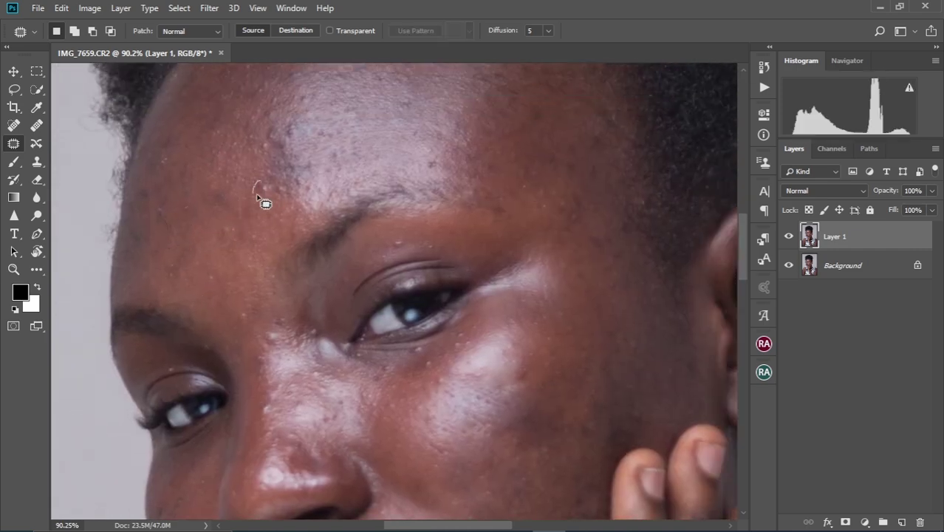
{"action": "left_click_drag", "start_coordinate": [290, 141], "coordinate": [273, 211]}
{"action": "key", "text": "ctrl+d"}
Patch the remaining forehead blemishes around the highlight and above the inner eyebrows.
{"action": "mouse_move", "coordinate": [296, 131]}
{"action": "left_mouse_down"}
{"action": "mouse_move", "coordinate": [310, 130]}
{"action": "mouse_move", "coordinate": [321, 91]}
{"action": "left_mouse_up"}
{"action": "key", "text": "ctrl+d"}
{"action": "left_click_drag", "start_coordinate": [222, 266], "coordinate": [296, 183]}
{"action": "mouse_move", "coordinate": [238, 175]}
{"action": "left_mouse_down"}
{"action": "mouse_move", "coordinate": [253, 190]}
{"action": "mouse_move", "coordinate": [240, 176]}
{"action": "left_mouse_up"}
{"action": "left_click_drag", "start_coordinate": [245, 189], "coordinate": [293, 176]}
{"action": "key", "text": "ctrl+d"}
{"action": "left_click_drag", "start_coordinate": [224, 143], "coordinate": [243, 159]}
{"action": "key", "text": "ctrl+d"}
Patch the small spots around the nose and on the far cheek.
{"action": "left_click_drag", "start_coordinate": [306, 304], "coordinate": [240, 175]}
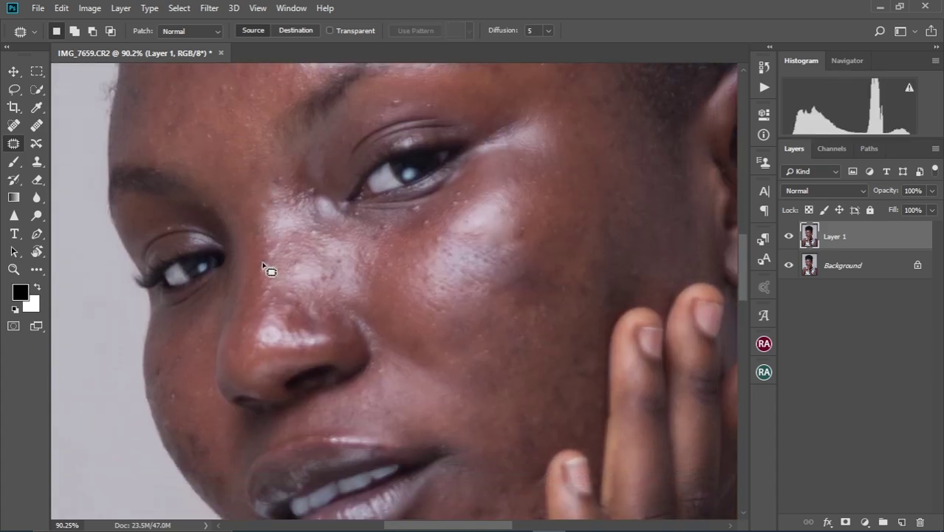
{"action": "scroll", "coordinate": [280, 200], "scroll_direction": "down", "scroll_amount": 2}
{"action": "scroll", "coordinate": [279, 201], "scroll_direction": "right", "scroll_amount": 2}
{"action": "scroll", "coordinate": [279, 200], "scroll_direction": "up", "scroll_amount": 2}
{"action": "left_click_drag", "start_coordinate": [330, 210], "coordinate": [333, 213]}
{"action": "left_click_drag", "start_coordinate": [332, 215], "coordinate": [351, 206]}
{"action": "key", "text": "ctrl+d"}
{"action": "mouse_move", "coordinate": [364, 151]}
{"action": "left_mouse_down"}
{"action": "mouse_move", "coordinate": [393, 207]}
{"action": "mouse_move", "coordinate": [374, 161]}
{"action": "left_mouse_up"}
{"action": "left_click_drag", "start_coordinate": [374, 161], "coordinate": [392, 159]}
{"action": "key", "text": "ctrl+d"}
{"action": "left_click_drag", "start_coordinate": [426, 82], "coordinate": [383, 190]}
{"action": "left_click_drag", "start_coordinate": [314, 192], "coordinate": [321, 193]}
{"action": "key", "text": "ctrl+d"}
Patch the spots on the lower cheek between the mouth corner and the hand.
{"action": "scroll", "coordinate": [274, 175], "scroll_direction": "down", "scroll_amount": 3}
{"action": "mouse_move", "coordinate": [328, 384]}
{"action": "left_mouse_down"}
{"action": "mouse_move", "coordinate": [314, 291]}
{"action": "mouse_move", "coordinate": [331, 192]}
{"action": "left_mouse_up"}
{"action": "scroll", "coordinate": [298, 310], "scroll_direction": "up", "scroll_amount": 4}
{"action": "mouse_move", "coordinate": [286, 268]}
{"action": "left_mouse_down"}
{"action": "mouse_move", "coordinate": [298, 270]}
{"action": "mouse_move", "coordinate": [293, 256]}
{"action": "left_mouse_up"}
{"action": "key", "text": "ctrl+d"}
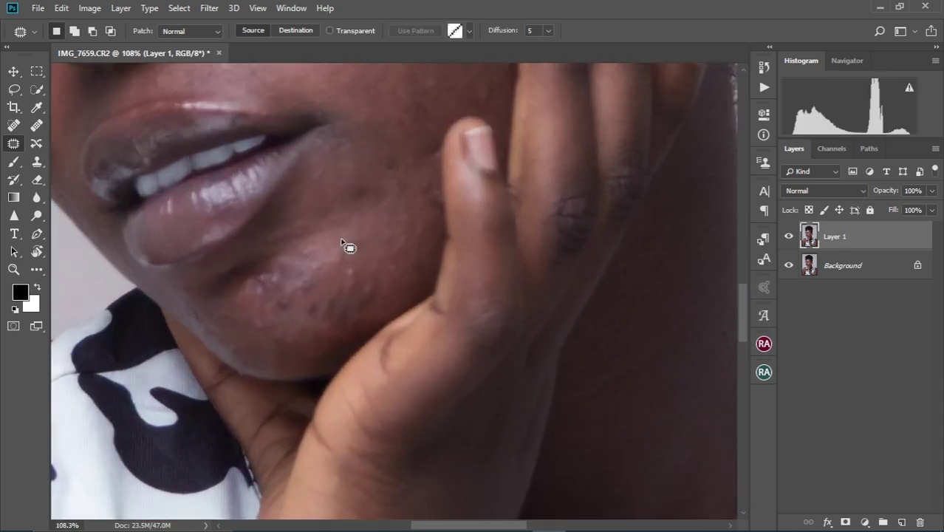
{"action": "left_click_drag", "start_coordinate": [342, 272], "coordinate": [350, 226]}
{"action": "left_click_drag", "start_coordinate": [360, 190], "coordinate": [372, 196]}
Patch the bumps and dark spots on the chin below the lower lip.
{"action": "scroll", "coordinate": [363, 208], "scroll_direction": "down", "scroll_amount": 2}
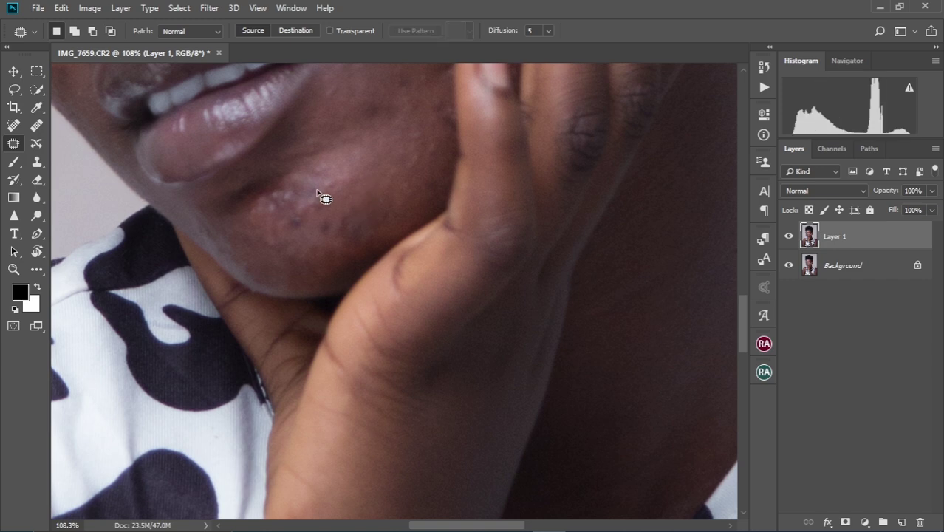
{"action": "mouse_move", "coordinate": [306, 182]}
{"action": "left_mouse_down"}
{"action": "mouse_move", "coordinate": [325, 190]}
{"action": "mouse_move", "coordinate": [308, 183]}
{"action": "left_mouse_up"}
{"action": "mouse_move", "coordinate": [316, 201]}
{"action": "left_mouse_down"}
{"action": "mouse_move", "coordinate": [307, 214]}
{"action": "mouse_move", "coordinate": [368, 211]}
{"action": "left_mouse_up"}
{"action": "key", "text": "ctrl+d"}
{"action": "left_click_drag", "start_coordinate": [284, 205], "coordinate": [344, 207]}
{"action": "mouse_move", "coordinate": [337, 198]}
{"action": "left_mouse_down"}
{"action": "mouse_move", "coordinate": [340, 206]}
{"action": "mouse_move", "coordinate": [346, 191]}
{"action": "left_mouse_up"}
{"action": "mouse_move", "coordinate": [344, 196]}
{"action": "left_mouse_down"}
{"action": "mouse_move", "coordinate": [347, 217]}
{"action": "mouse_move", "coordinate": [355, 207]}
{"action": "left_mouse_up"}
{"action": "key", "text": "ctrl+d"}
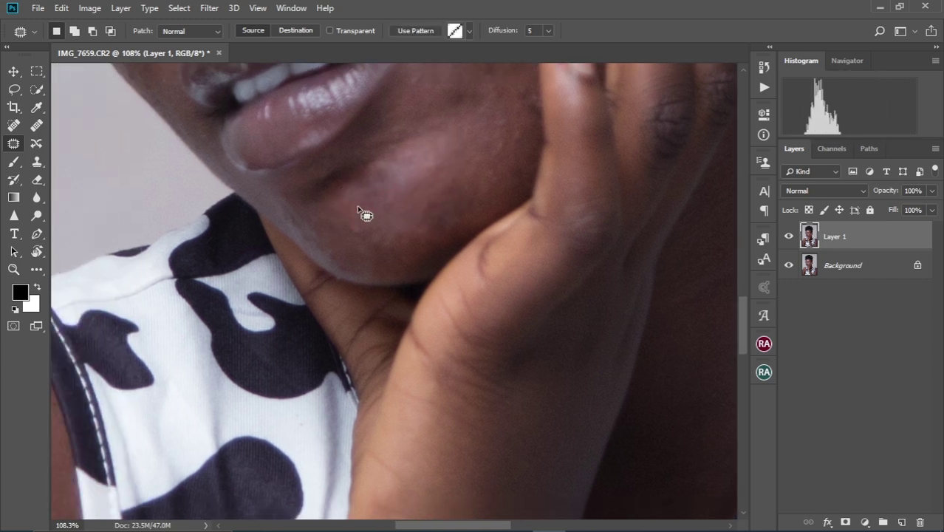
{"action": "key", "text": "ctrl+d"}
Patch the uneven skin on the lower cheek and along the edge of the fingers.
{"action": "left_click_drag", "start_coordinate": [444, 96], "coordinate": [322, 286]}
{"action": "left_click_drag", "start_coordinate": [344, 267], "coordinate": [332, 276]}
{"action": "key", "text": "ctrl+d"}
{"action": "left_click_drag", "start_coordinate": [383, 176], "coordinate": [314, 247]}
{"action": "scroll", "coordinate": [354, 221], "scroll_direction": "up", "scroll_amount": 5}
{"action": "scroll", "coordinate": [351, 236], "scroll_direction": "right", "scroll_amount": 3}
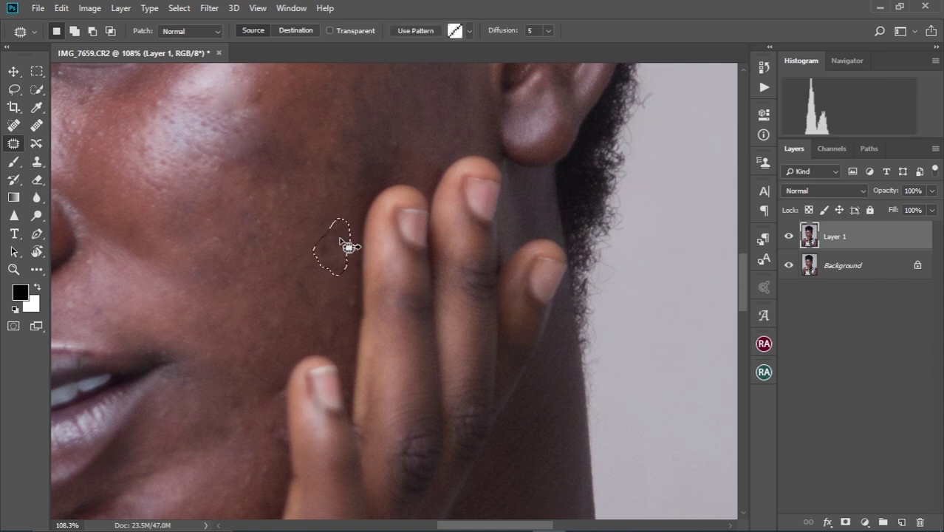
{"action": "key", "text": "ctrl+d"}
{"action": "left_click_drag", "start_coordinate": [276, 437], "coordinate": [555, 99]}
{"action": "left_click_drag", "start_coordinate": [278, 271], "coordinate": [307, 264]}
{"action": "key", "text": "ctrl+d"}
Patch the remaining uneven spots on the cheek and the bridge of the nose.
{"action": "mouse_move", "coordinate": [182, 205]}
{"action": "left_mouse_down"}
{"action": "mouse_move", "coordinate": [316, 269]}
{"action": "mouse_move", "coordinate": [353, 358]}
{"action": "left_mouse_up"}
{"action": "left_click_drag", "start_coordinate": [332, 265], "coordinate": [330, 270]}
{"action": "left_click_drag", "start_coordinate": [329, 281], "coordinate": [343, 249]}
{"action": "key", "text": "ctrl+d"}
{"action": "left_click_drag", "start_coordinate": [274, 175], "coordinate": [278, 171]}
{"action": "key", "text": "ctrl+d"}
{"action": "mouse_move", "coordinate": [260, 140]}
{"action": "left_mouse_down"}
{"action": "mouse_move", "coordinate": [255, 164]}
{"action": "mouse_move", "coordinate": [277, 135]}
{"action": "left_mouse_up"}
{"action": "scroll", "coordinate": [277, 137], "scroll_direction": "up", "scroll_amount": 5}
{"action": "scroll", "coordinate": [277, 129], "scroll_direction": "right", "scroll_amount": 3}
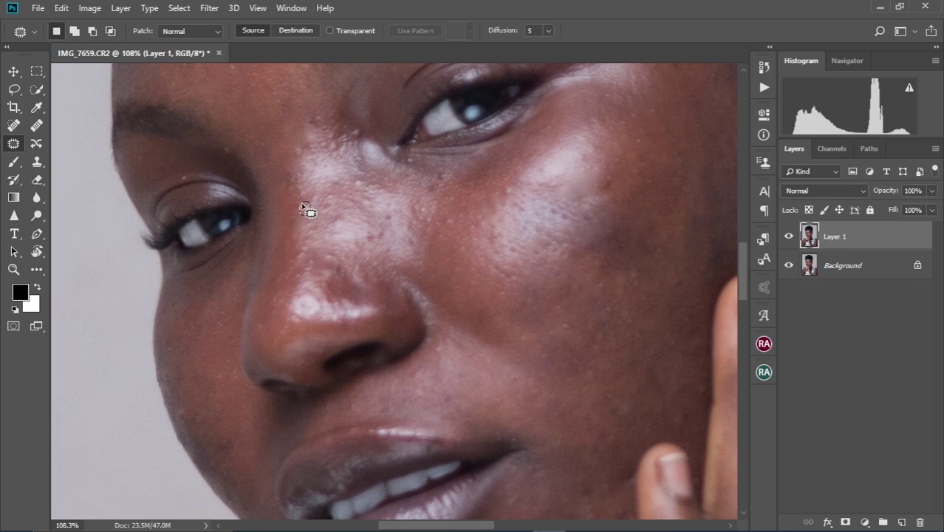
{"action": "key", "text": "ctrl+d"}
Compare the retouched face with the original by toggling the visibility of Layer 1.
{"action": "key", "text": "ctrl+0"}
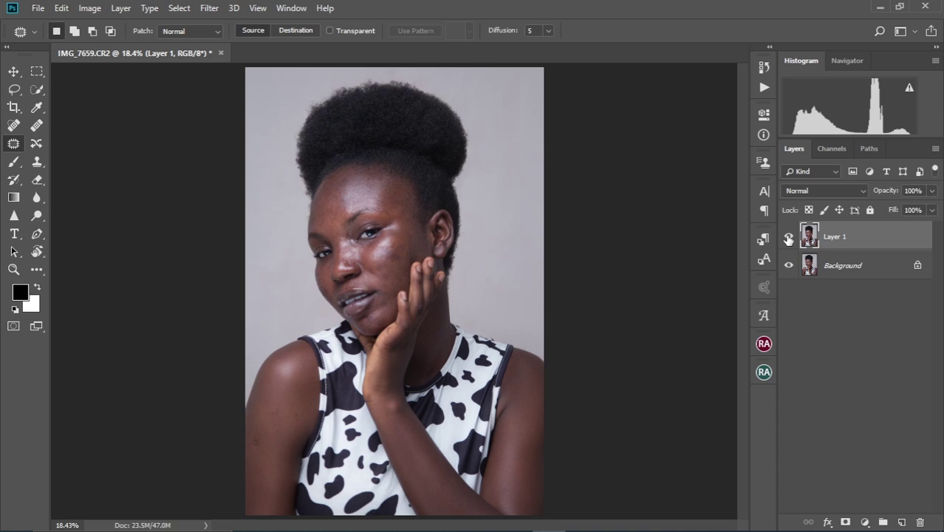
{"action": "scroll", "coordinate": [384, 256], "scroll_direction": "up", "scroll_amount": 4}
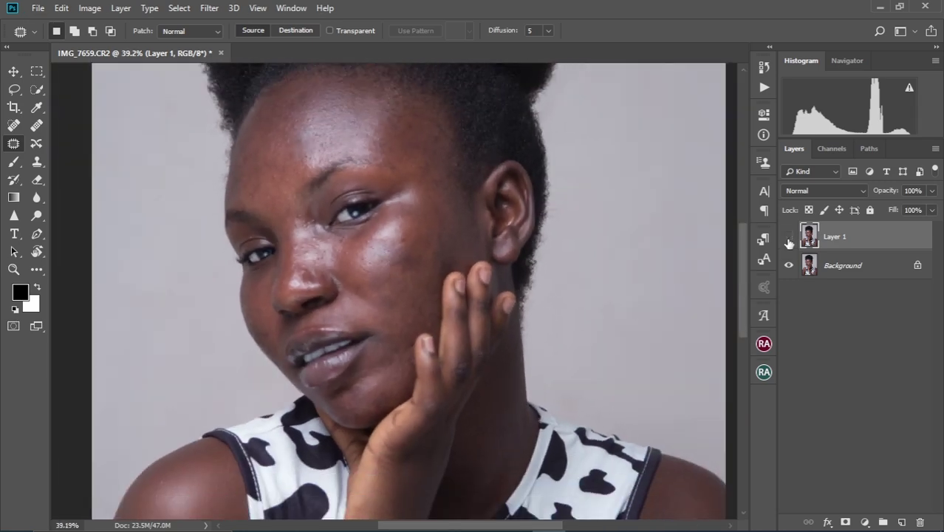
{"action": "left_click", "coordinate": [789, 241]}
{"action": "left_click_drag", "start_coordinate": [448, 275], "coordinate": [455, 298]}
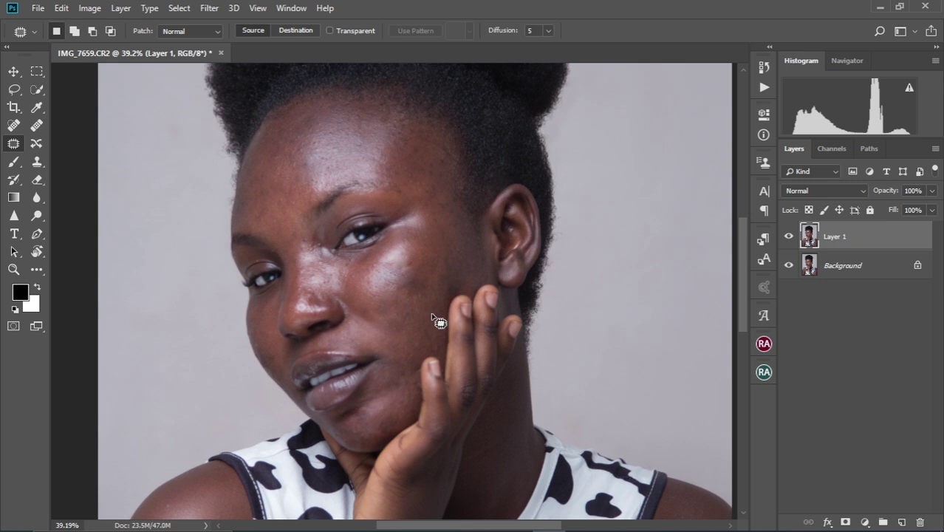
{"action": "scroll", "coordinate": [424, 315], "scroll_direction": "up", "scroll_amount": 2}
{"action": "scroll", "coordinate": [423, 315], "scroll_direction": "down", "scroll_amount": 2}
{"action": "left_click_drag", "start_coordinate": [426, 252], "coordinate": [431, 284]}
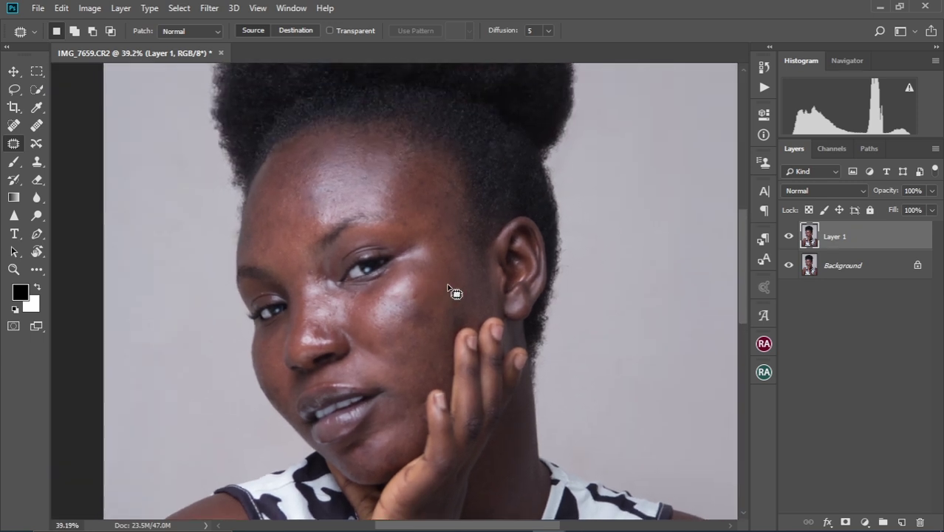
{"action": "left_click", "coordinate": [787, 239]}
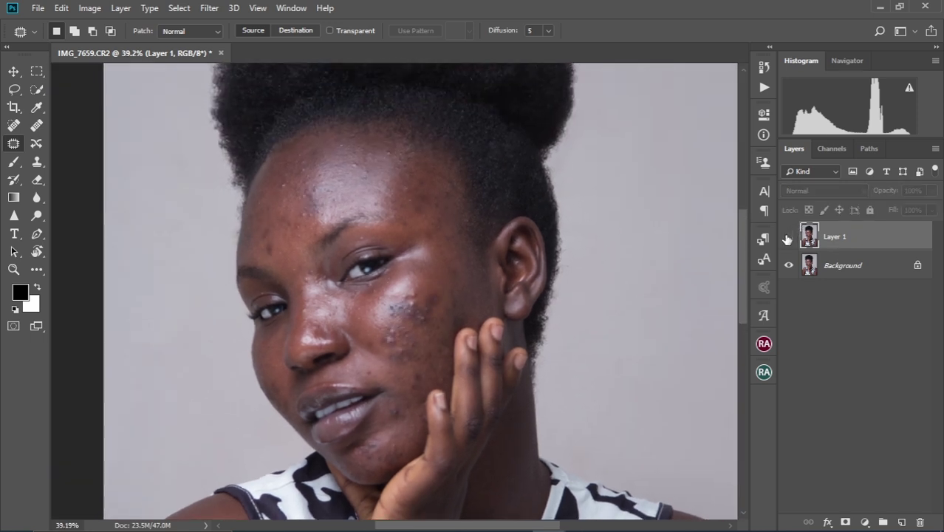
{"action": "left_click", "coordinate": [787, 236]}
{"action": "scroll", "coordinate": [417, 303], "scroll_direction": "down", "scroll_amount": 2}
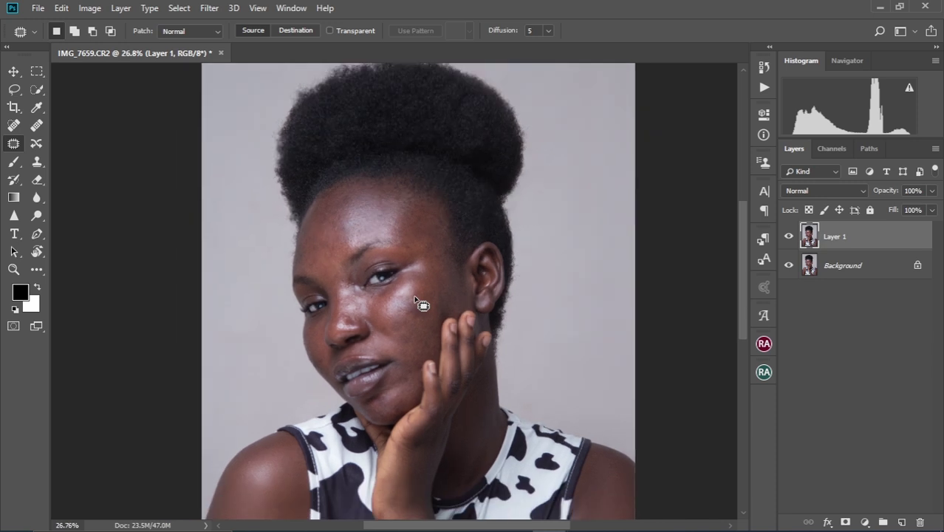
{"action": "scroll", "coordinate": [418, 303], "scroll_direction": "down", "scroll_amount": 2}
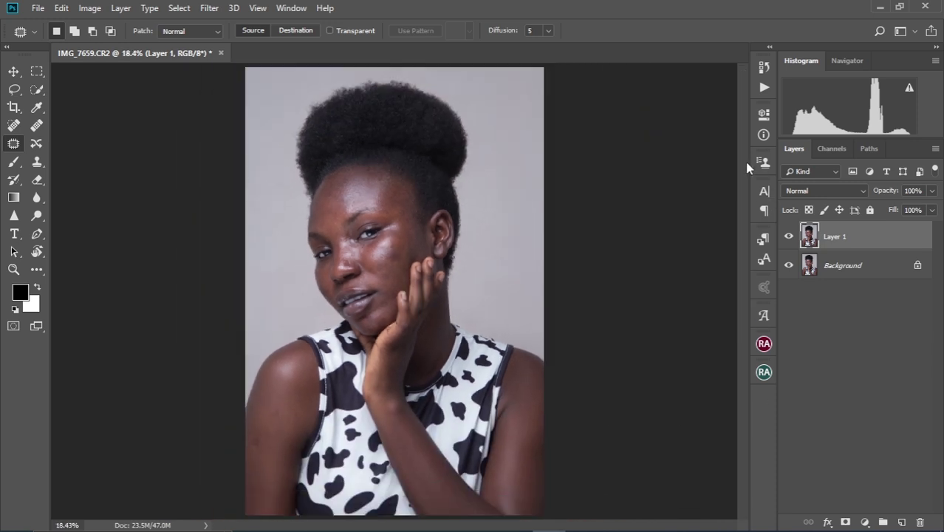
Merge Layer 1 and the Background layer into one layer.
{"action": "left_click", "coordinate": [842, 267], "text": "shift"}
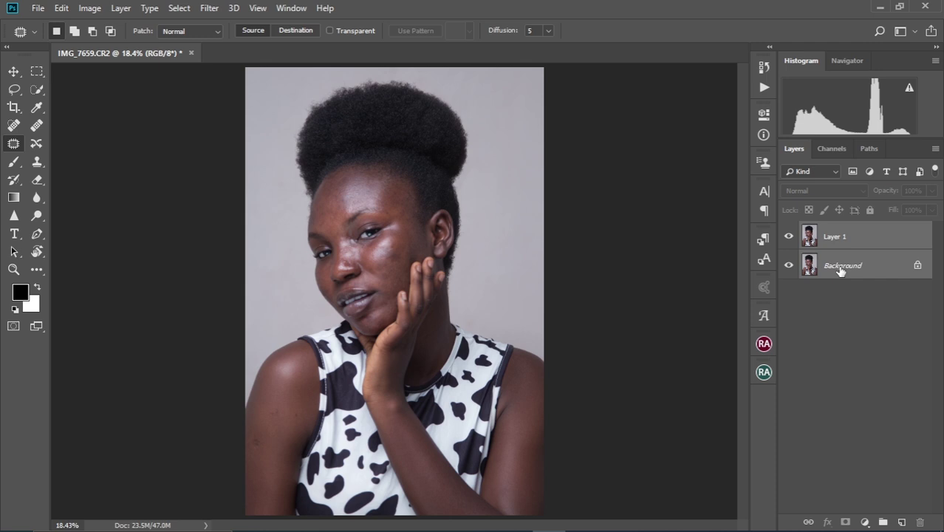
{"action": "right_click", "coordinate": [844, 268]}
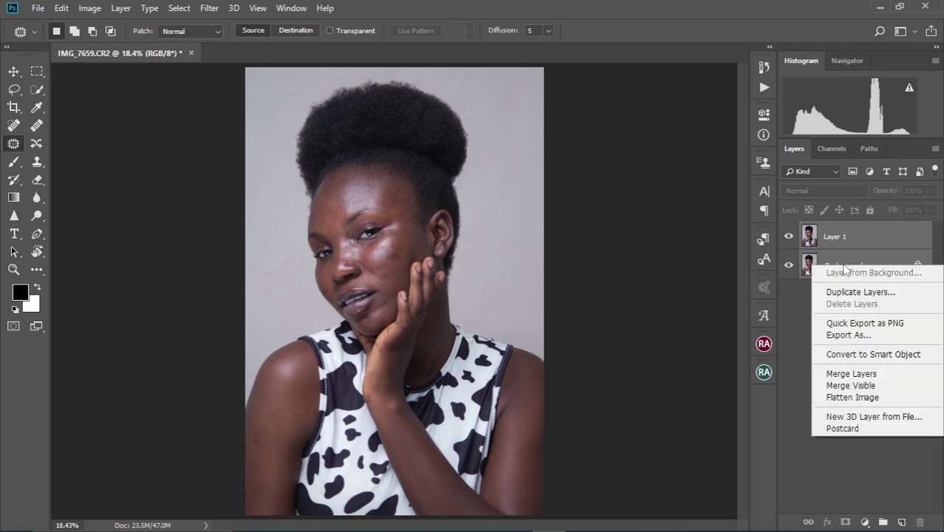
{"action": "left_click", "coordinate": [852, 375]}
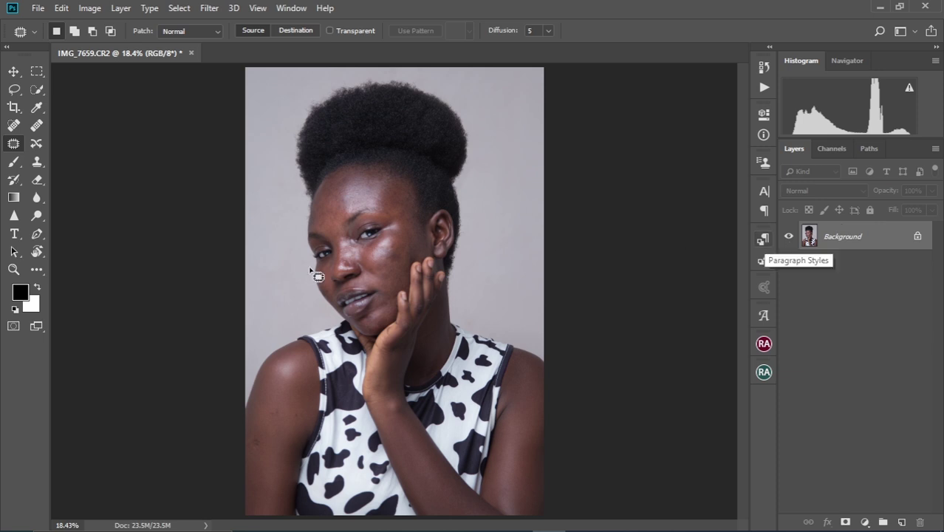
{"action": "key", "text": "ctrl+plus"}
{"action": "key", "text": "ctrl+plus"}
{"action": "key", "text": "ctrl+minus"}
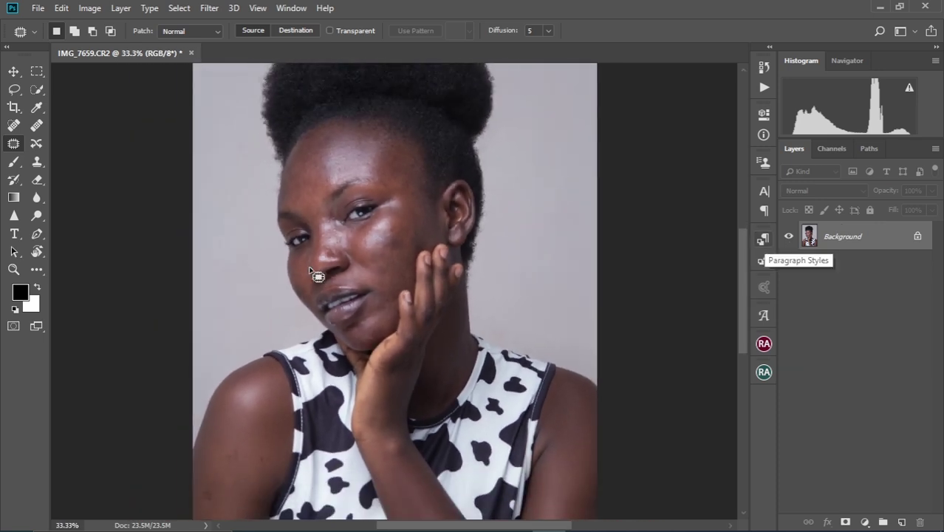
{"action": "key", "text": "ctrl+minus"}
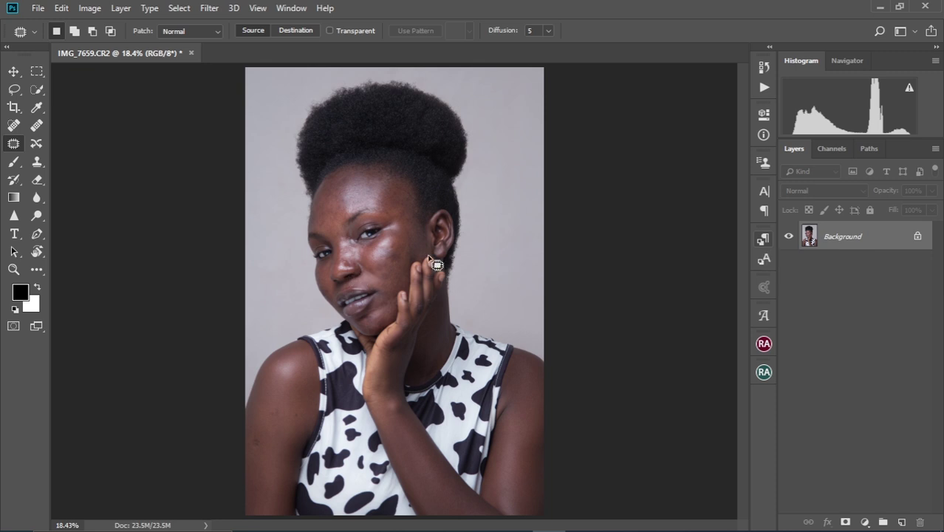
{"action": "scroll", "coordinate": [345, 230], "scroll_direction": "up", "scroll_amount": 5}
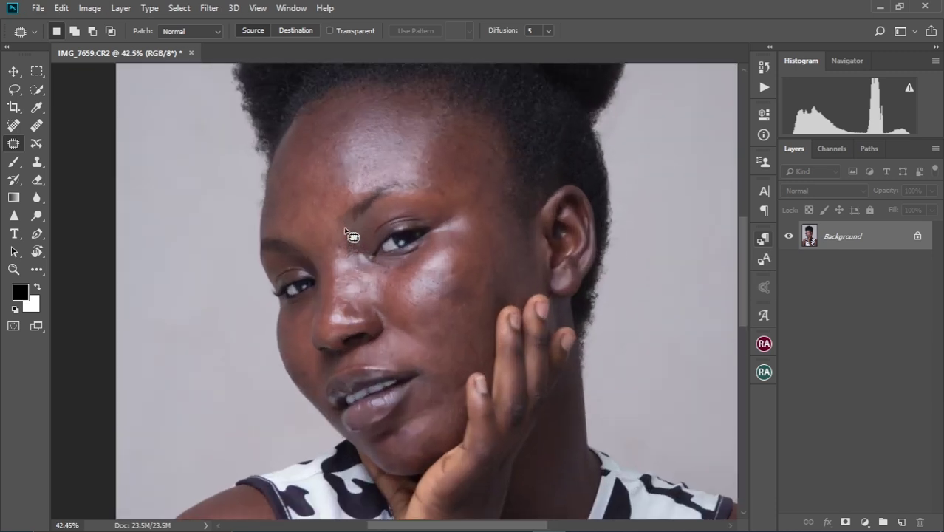
{"action": "left_click_drag", "start_coordinate": [370, 170], "coordinate": [335, 232]}
{"action": "scroll", "coordinate": [339, 226], "scroll_direction": "down", "scroll_amount": 3}
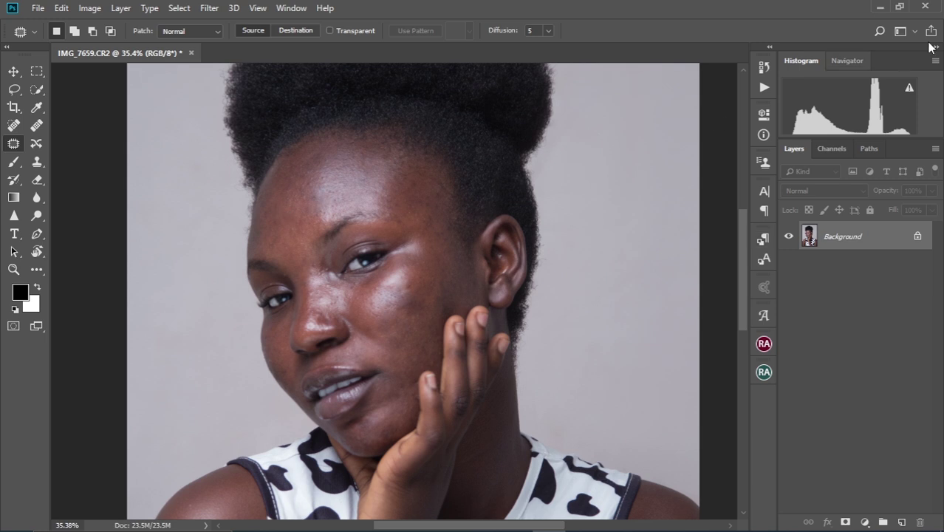
Run the Ed FrqSep action on the Background layer, accepting a Gaussian Blur radius of 3.5 pixels.
{"action": "left_click", "coordinate": [764, 88]}
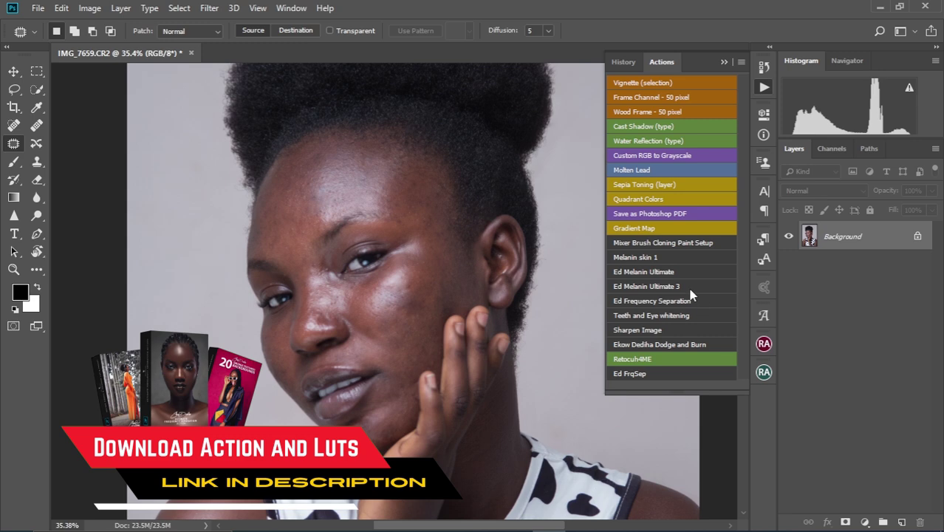
{"action": "scroll", "coordinate": [690, 296], "scroll_direction": "down", "scroll_amount": 1}
{"action": "scroll", "coordinate": [392, 274], "scroll_direction": "up", "scroll_amount": 3}
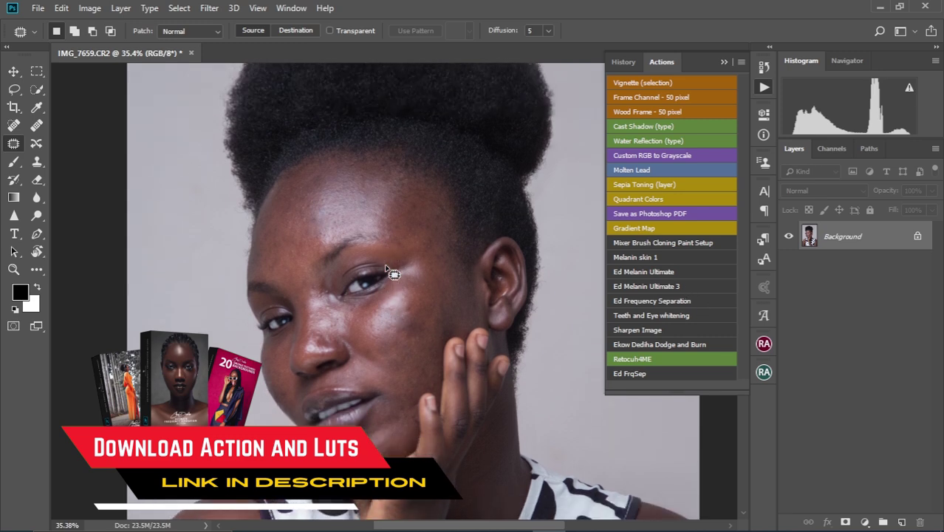
{"action": "left_click", "coordinate": [639, 373]}
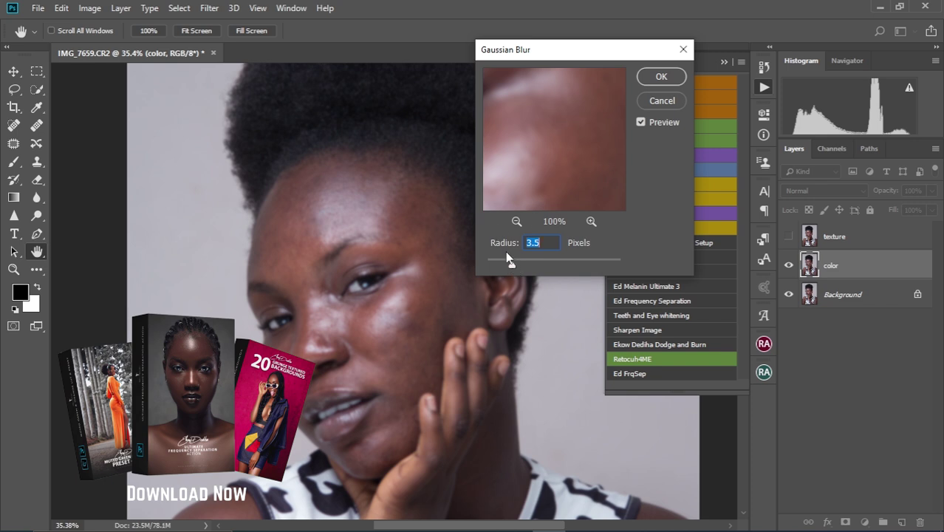
{"action": "left_click", "coordinate": [657, 78]}
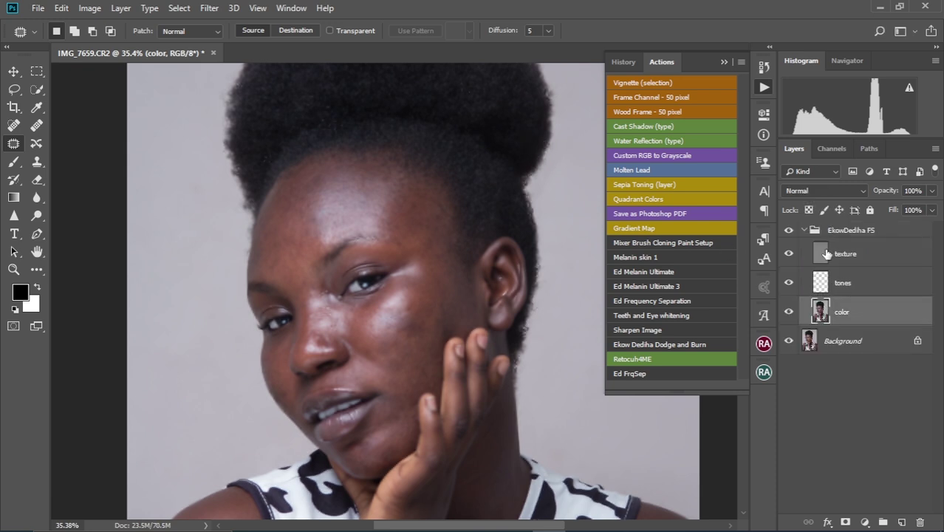
{"action": "left_click", "coordinate": [723, 63]}
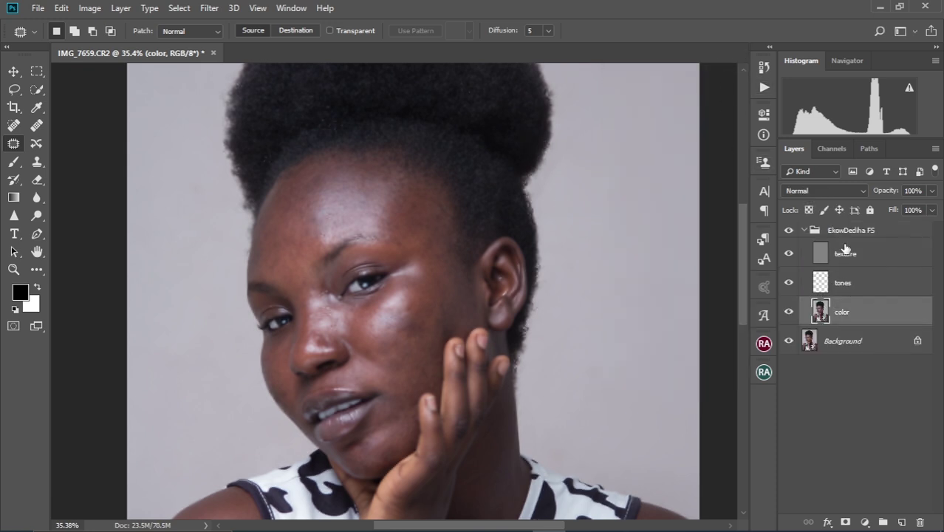
Activate the Mixer Brush for the color layer and reduce its brush size to 200 pixels.
{"action": "scroll", "coordinate": [415, 245], "scroll_direction": "up", "scroll_amount": 1}
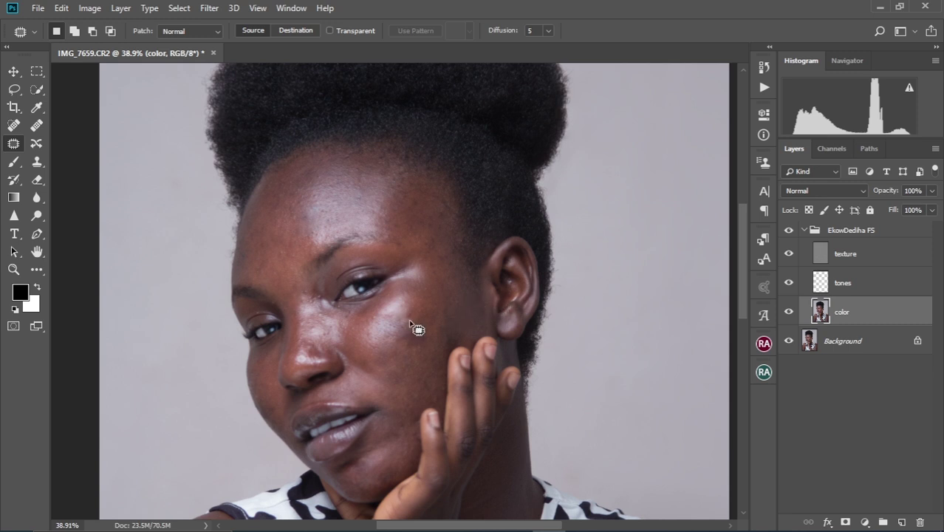
{"action": "scroll", "coordinate": [380, 287], "scroll_direction": "down", "scroll_amount": 4}
{"action": "scroll", "coordinate": [380, 287], "scroll_direction": "up", "scroll_amount": 6}
{"action": "left_click_drag", "start_coordinate": [412, 287], "coordinate": [411, 265]}
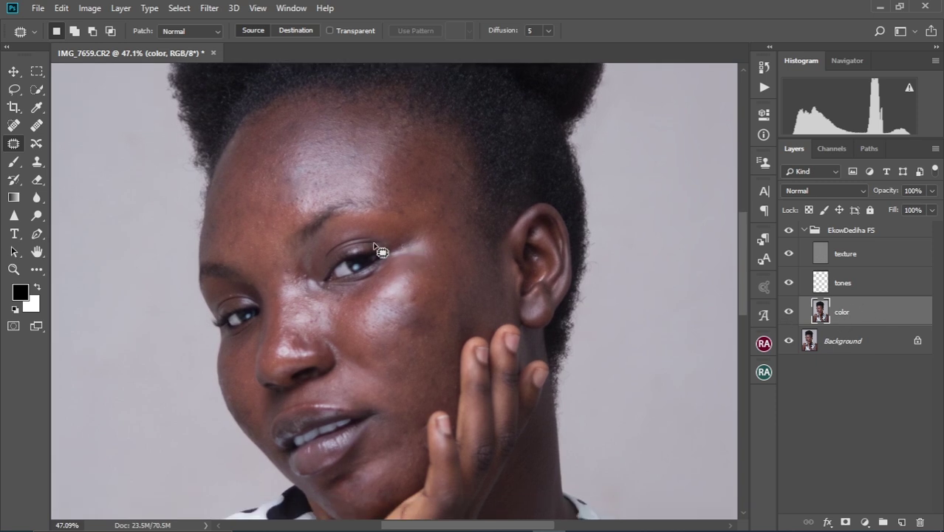
{"action": "left_click", "coordinate": [36, 272]}
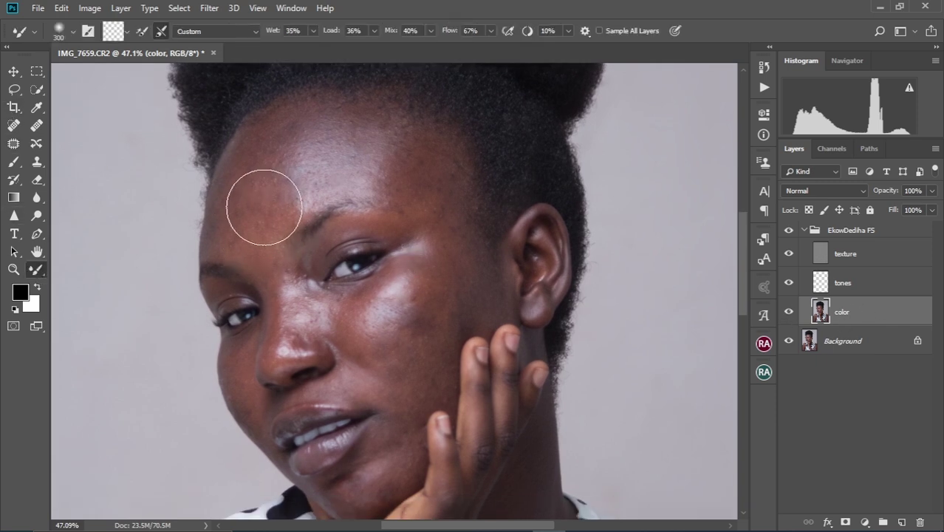
{"action": "key", "text": "bracketleft"}
{"action": "key", "text": "bracketleft"}
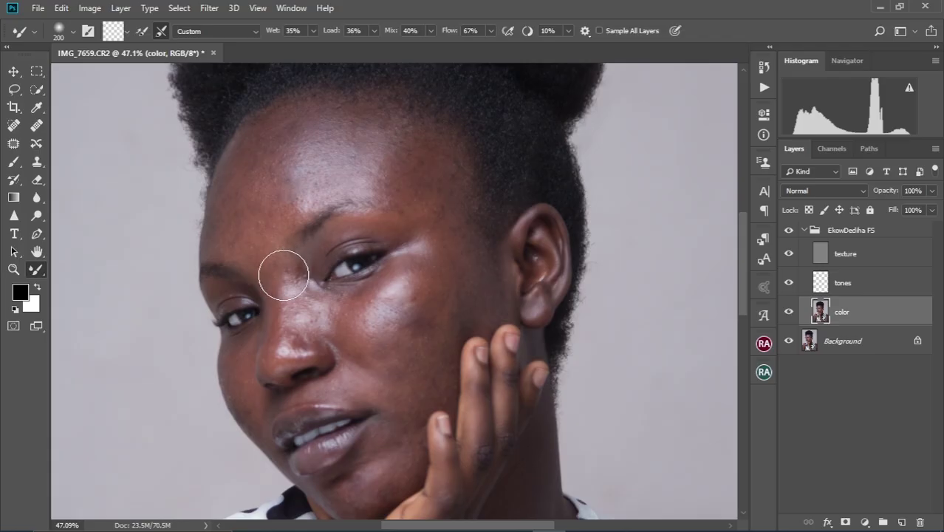
Blend the uneven tones on the forehead above and between the eyebrows, varying the brush between 100 and 175 pixels.
{"action": "scroll", "coordinate": [284, 274], "scroll_direction": "up", "scroll_amount": 4}
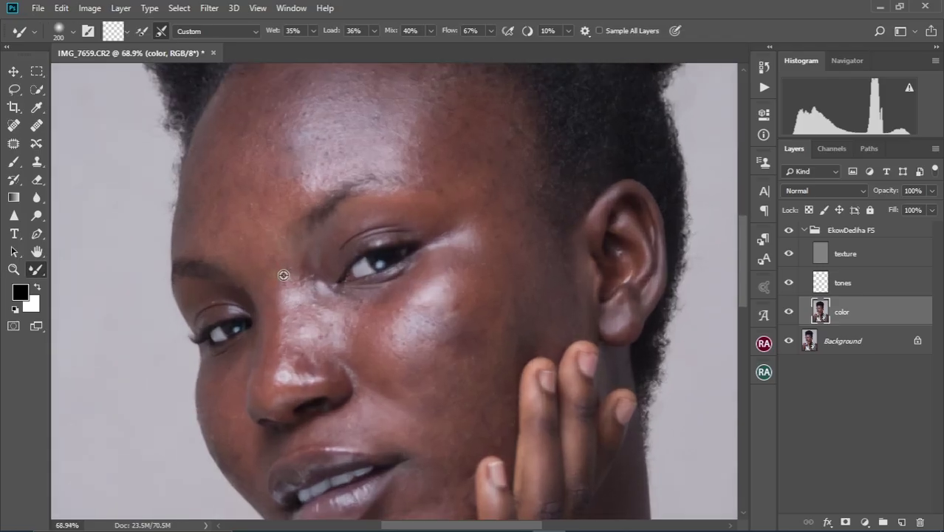
{"action": "scroll", "coordinate": [284, 275], "scroll_direction": "down", "scroll_amount": 2}
{"action": "left_click_drag", "start_coordinate": [299, 219], "coordinate": [295, 268]}
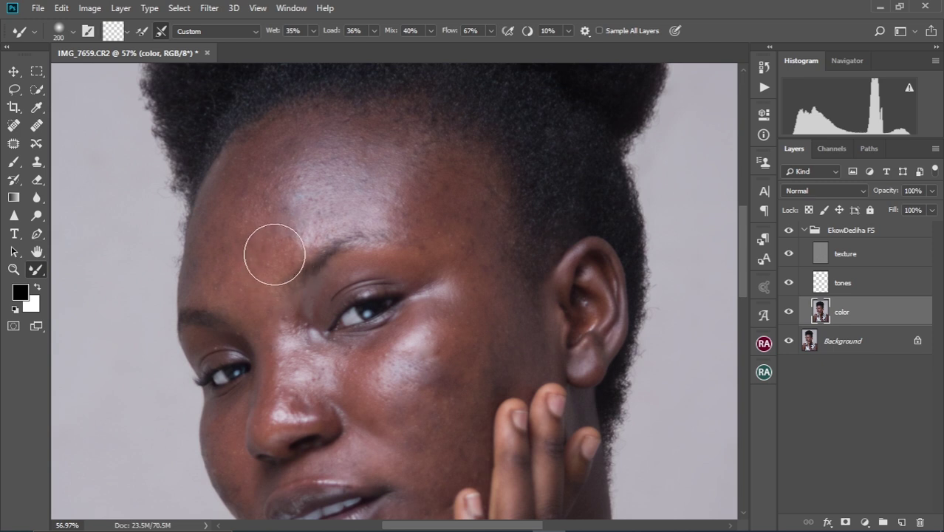
{"action": "key", "text": "bracketleft"}
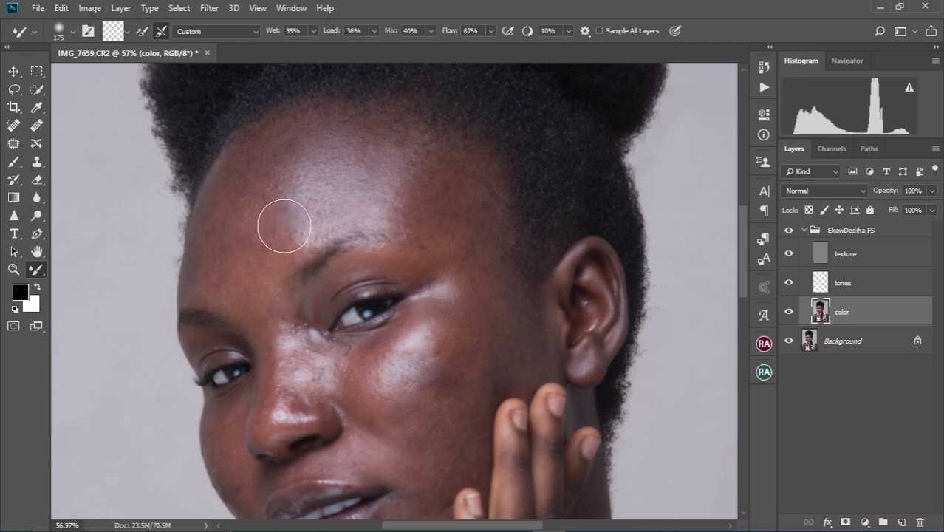
{"action": "mouse_move", "coordinate": [298, 205]}
{"action": "left_mouse_down"}
{"action": "mouse_move", "coordinate": [291, 181]}
{"action": "mouse_move", "coordinate": [272, 211]}
{"action": "mouse_move", "coordinate": [293, 159]}
{"action": "mouse_move", "coordinate": [274, 255]}
{"action": "mouse_move", "coordinate": [251, 174]}
{"action": "mouse_move", "coordinate": [240, 225]}
{"action": "mouse_move", "coordinate": [250, 164]}
{"action": "mouse_move", "coordinate": [251, 207]}
{"action": "mouse_move", "coordinate": [266, 205]}
{"action": "mouse_move", "coordinate": [238, 181]}
{"action": "mouse_move", "coordinate": [253, 148]}
{"action": "mouse_move", "coordinate": [226, 201]}
{"action": "mouse_move", "coordinate": [215, 259]}
{"action": "mouse_move", "coordinate": [216, 202]}
{"action": "mouse_move", "coordinate": [201, 228]}
{"action": "mouse_move", "coordinate": [203, 256]}
{"action": "mouse_move", "coordinate": [209, 198]}
{"action": "mouse_move", "coordinate": [196, 257]}
{"action": "mouse_move", "coordinate": [223, 180]}
{"action": "mouse_move", "coordinate": [229, 189]}
{"action": "mouse_move", "coordinate": [253, 142]}
{"action": "mouse_move", "coordinate": [239, 249]}
{"action": "mouse_move", "coordinate": [247, 280]}
{"action": "mouse_move", "coordinate": [241, 244]}
{"action": "mouse_move", "coordinate": [232, 249]}
{"action": "mouse_move", "coordinate": [245, 274]}
{"action": "mouse_move", "coordinate": [217, 274]}
{"action": "left_mouse_up"}
{"action": "key", "text": "bracketleft"}
{"action": "key", "text": "bracketleft"}
{"action": "key", "text": "bracketleft"}
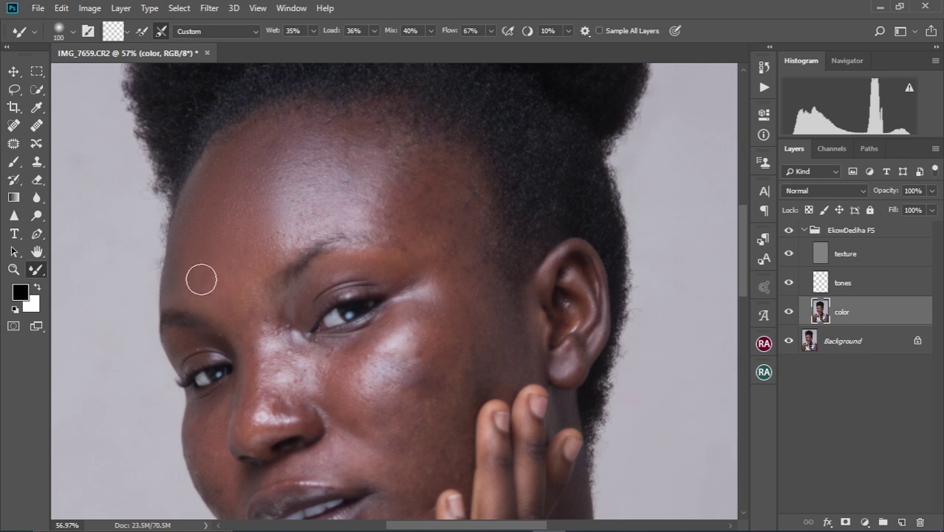
{"action": "key", "text": "bracketright"}
{"action": "key", "text": "bracketright"}
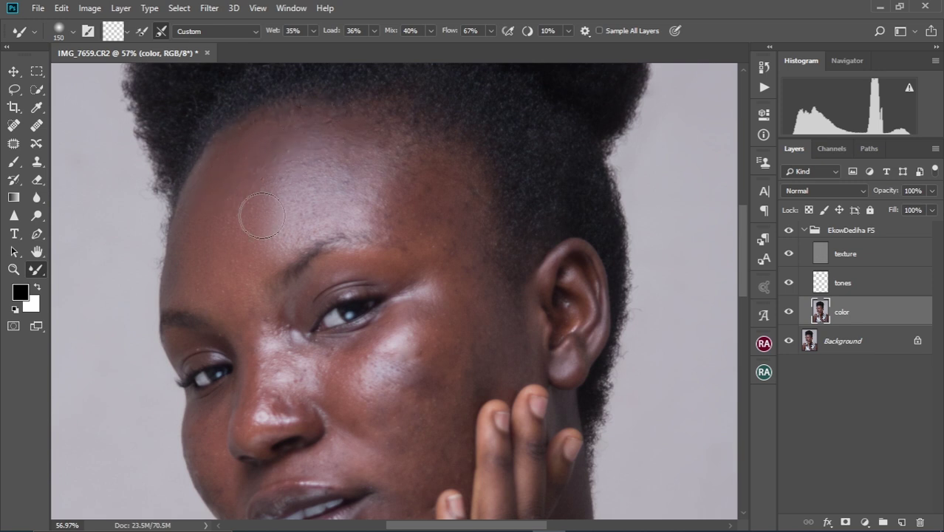
Smooth the remaining forehead tones up to the hairline and towards the temple with the Mixer Brush.
{"action": "key", "text": "bracketleft"}
{"action": "key", "text": "bracketleft"}
{"action": "key", "text": "bracketright"}
{"action": "key", "text": "bracketright"}
{"action": "key", "text": "bracketleft"}
{"action": "key", "text": "bracketleft"}
{"action": "mouse_move", "coordinate": [393, 200]}
{"action": "left_mouse_down"}
{"action": "mouse_move", "coordinate": [410, 168]}
{"action": "mouse_move", "coordinate": [402, 205]}
{"action": "mouse_move", "coordinate": [420, 181]}
{"action": "mouse_move", "coordinate": [401, 201]}
{"action": "mouse_move", "coordinate": [392, 137]}
{"action": "mouse_move", "coordinate": [395, 175]}
{"action": "mouse_move", "coordinate": [382, 209]}
{"action": "mouse_move", "coordinate": [367, 213]}
{"action": "mouse_move", "coordinate": [403, 162]}
{"action": "mouse_move", "coordinate": [389, 218]}
{"action": "mouse_move", "coordinate": [402, 220]}
{"action": "mouse_move", "coordinate": [415, 174]}
{"action": "mouse_move", "coordinate": [418, 206]}
{"action": "mouse_move", "coordinate": [412, 168]}
{"action": "mouse_move", "coordinate": [396, 217]}
{"action": "mouse_move", "coordinate": [427, 234]}
{"action": "mouse_move", "coordinate": [437, 211]}
{"action": "mouse_move", "coordinate": [427, 183]}
{"action": "mouse_move", "coordinate": [450, 200]}
{"action": "mouse_move", "coordinate": [449, 182]}
{"action": "mouse_move", "coordinate": [426, 163]}
{"action": "mouse_move", "coordinate": [441, 238]}
{"action": "mouse_move", "coordinate": [413, 224]}
{"action": "mouse_move", "coordinate": [437, 240]}
{"action": "mouse_move", "coordinate": [455, 201]}
{"action": "mouse_move", "coordinate": [452, 241]}
{"action": "mouse_move", "coordinate": [455, 193]}
{"action": "mouse_move", "coordinate": [434, 150]}
{"action": "left_mouse_up"}
Blend the temple and the bright highlight on the cheek below the eye with a brush of 125 to 150 pixels.
{"action": "left_click_drag", "start_coordinate": [299, 264], "coordinate": [278, 187]}
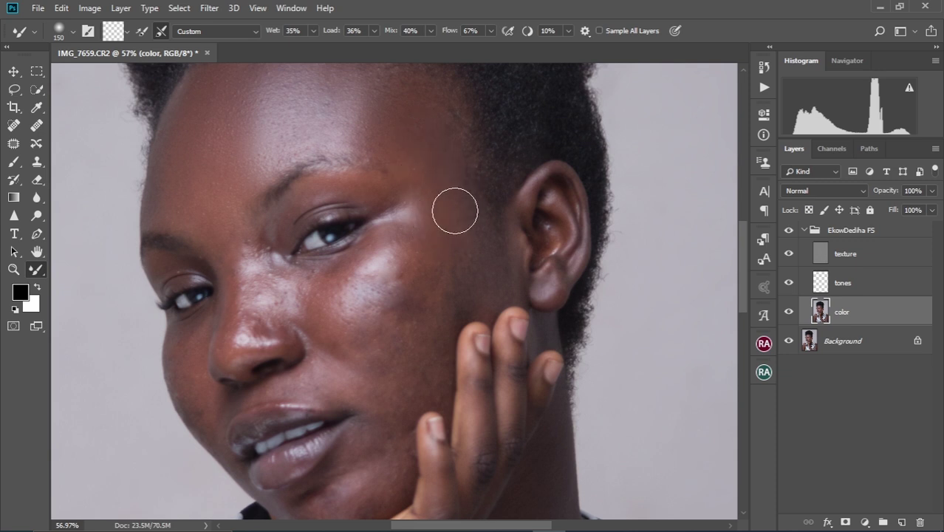
{"action": "key", "text": "bracketleft"}
{"action": "key", "text": "bracketleft"}
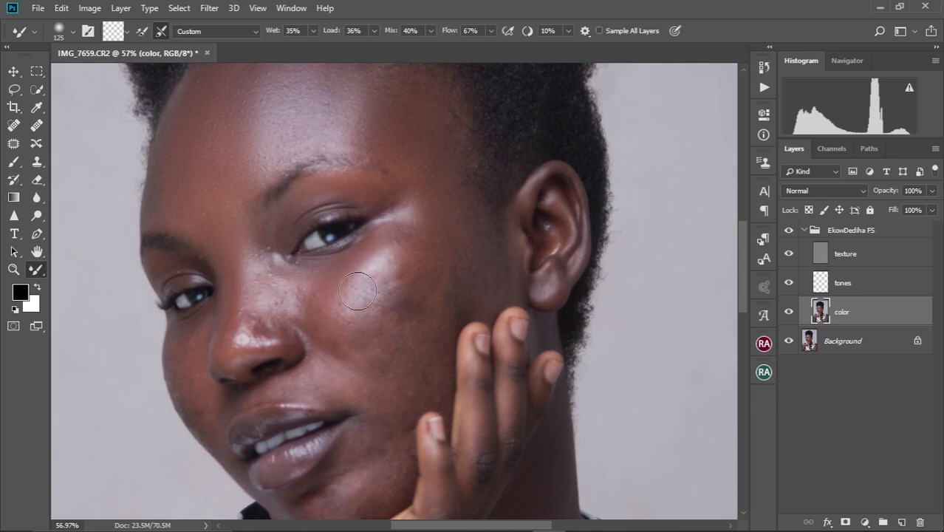
{"action": "left_click_drag", "start_coordinate": [395, 252], "coordinate": [371, 259]}
{"action": "mouse_move", "coordinate": [301, 295]}
{"action": "left_mouse_down"}
{"action": "mouse_move", "coordinate": [332, 334]}
{"action": "mouse_move", "coordinate": [325, 318]}
{"action": "mouse_move", "coordinate": [376, 313]}
{"action": "mouse_move", "coordinate": [410, 268]}
{"action": "mouse_move", "coordinate": [412, 282]}
{"action": "mouse_move", "coordinate": [390, 290]}
{"action": "mouse_move", "coordinate": [399, 238]}
{"action": "mouse_move", "coordinate": [352, 312]}
{"action": "mouse_move", "coordinate": [359, 327]}
{"action": "mouse_move", "coordinate": [384, 333]}
{"action": "mouse_move", "coordinate": [339, 334]}
{"action": "mouse_move", "coordinate": [373, 342]}
{"action": "mouse_move", "coordinate": [417, 282]}
{"action": "mouse_move", "coordinate": [412, 328]}
{"action": "mouse_move", "coordinate": [454, 240]}
{"action": "mouse_move", "coordinate": [419, 274]}
{"action": "mouse_move", "coordinate": [449, 265]}
{"action": "mouse_move", "coordinate": [444, 305]}
{"action": "mouse_move", "coordinate": [415, 342]}
{"action": "mouse_move", "coordinate": [363, 356]}
{"action": "mouse_move", "coordinate": [374, 360]}
{"action": "mouse_move", "coordinate": [353, 355]}
{"action": "mouse_move", "coordinate": [406, 367]}
{"action": "mouse_move", "coordinate": [433, 320]}
{"action": "mouse_move", "coordinate": [396, 315]}
{"action": "mouse_move", "coordinate": [377, 251]}
{"action": "mouse_move", "coordinate": [340, 280]}
{"action": "mouse_move", "coordinate": [383, 240]}
{"action": "mouse_move", "coordinate": [354, 275]}
{"action": "mouse_move", "coordinate": [369, 258]}
{"action": "mouse_move", "coordinate": [377, 237]}
{"action": "mouse_move", "coordinate": [383, 305]}
{"action": "mouse_move", "coordinate": [349, 334]}
{"action": "mouse_move", "coordinate": [314, 311]}
{"action": "mouse_move", "coordinate": [338, 336]}
{"action": "mouse_move", "coordinate": [328, 358]}
{"action": "mouse_move", "coordinate": [379, 347]}
{"action": "mouse_move", "coordinate": [342, 369]}
{"action": "left_mouse_up"}
Smooth the nose highlights and the cheek on the far side of the face with a brush of 70 to 90 pixels.
{"action": "key", "text": "]"}
{"action": "key", "text": "bracketleft"}
{"action": "key", "text": "bracketleft"}
{"action": "key", "text": "bracketleft"}
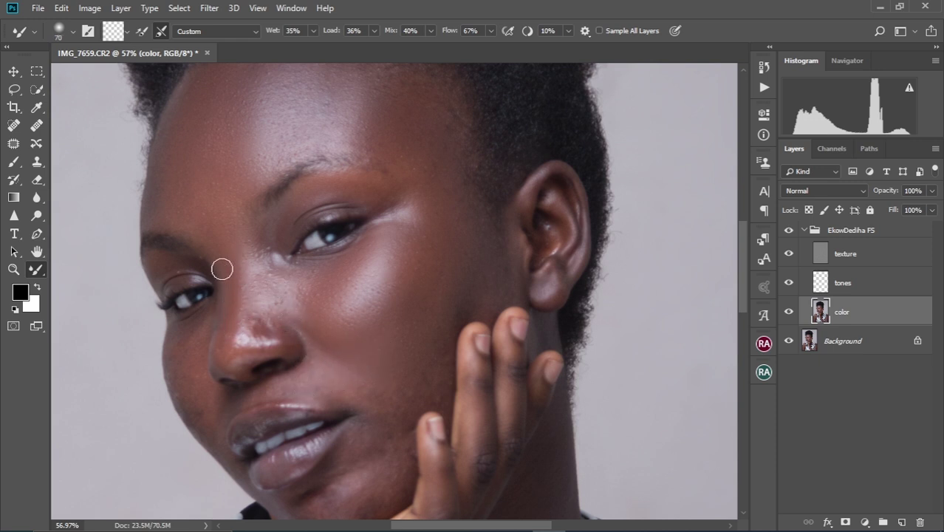
{"action": "key", "text": "bracketright"}
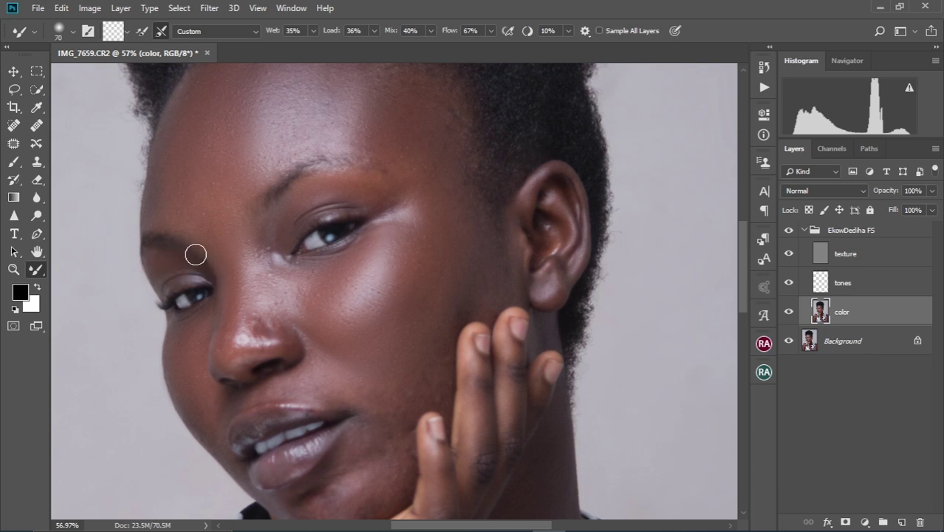
{"action": "key", "text": "bracketright"}
{"action": "key", "text": "bracketright"}
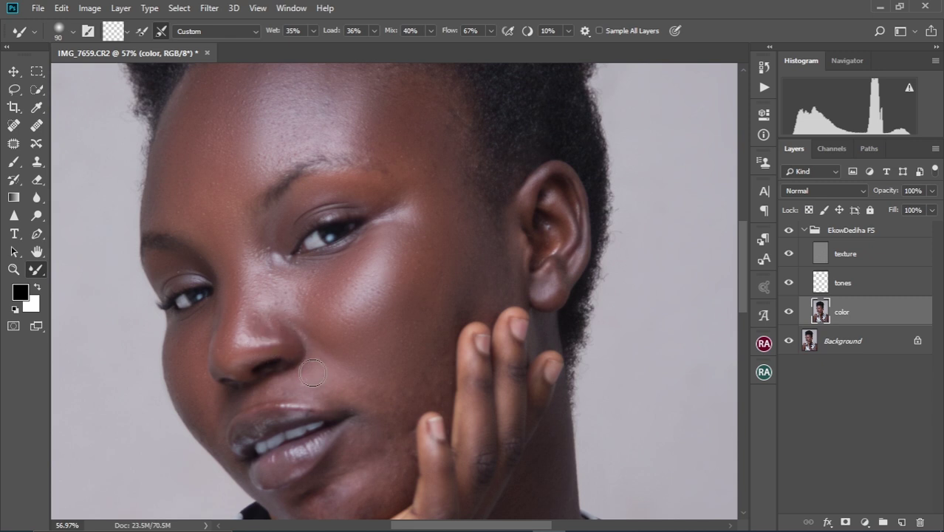
Blend the lower cheek and the skin beside the corner of the mouth with a brush of 90 to 125 pixels.
{"action": "key", "text": "bracketright"}
{"action": "key", "text": "bracketright"}
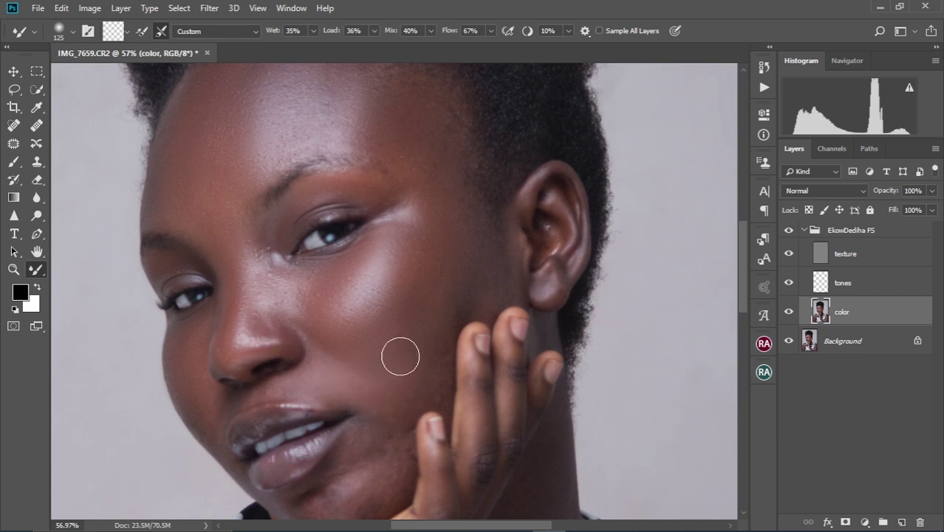
{"action": "scroll", "coordinate": [373, 399], "scroll_direction": "down", "scroll_amount": 2}
{"action": "key", "text": "bracketleft"}
{"action": "key", "text": "bracketleft"}
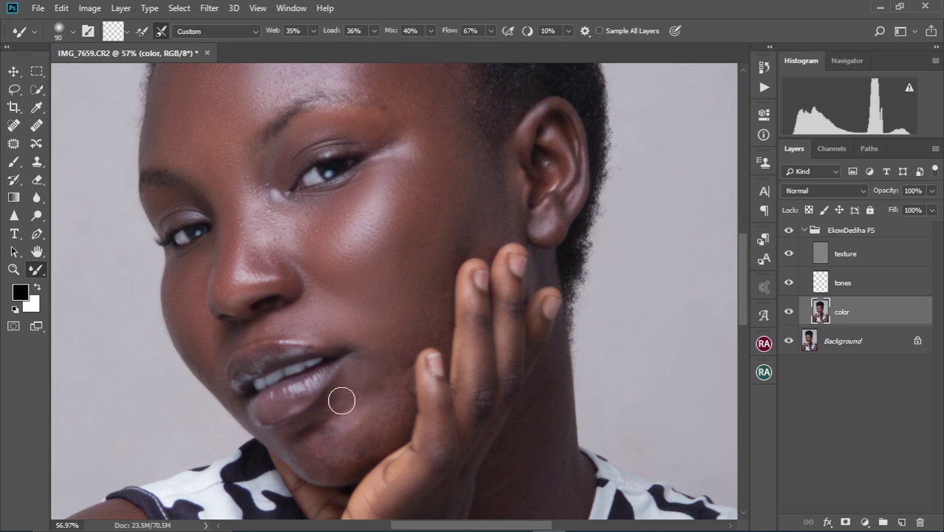
{"action": "key", "text": "bracketright"}
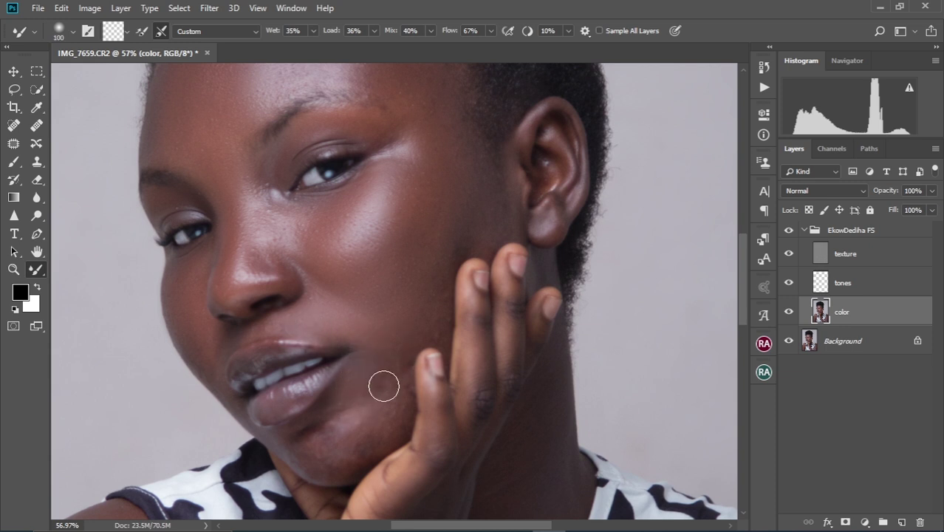
Smooth the patchy tones on the chin below the lips, varying the brush between 60 and 125 pixels.
{"action": "key", "text": "bracketleft"}
{"action": "key", "text": "bracketleft"}
{"action": "key", "text": "bracketleft"}
{"action": "key", "text": "bracketleft"}
{"action": "key", "text": "bracketleft"}
{"action": "key", "text": "bracketleft"}
{"action": "key", "text": "bracketleft"}
{"action": "key", "text": "bracketleft"}
{"action": "key", "text": "bracketleft"}
{"action": "key", "text": "bracketleft"}
{"action": "key", "text": "bracketleft"}
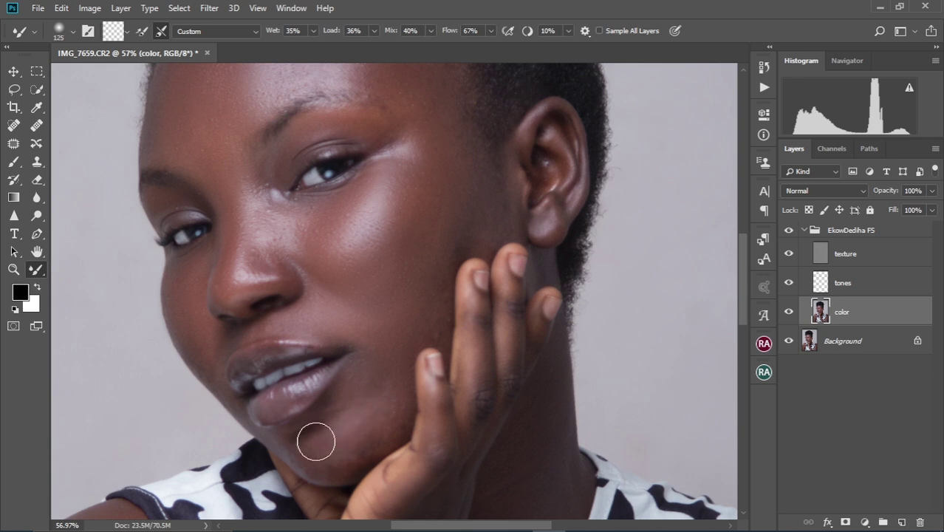
{"action": "key", "text": "bracketright"}
{"action": "key", "text": "bracketright"}
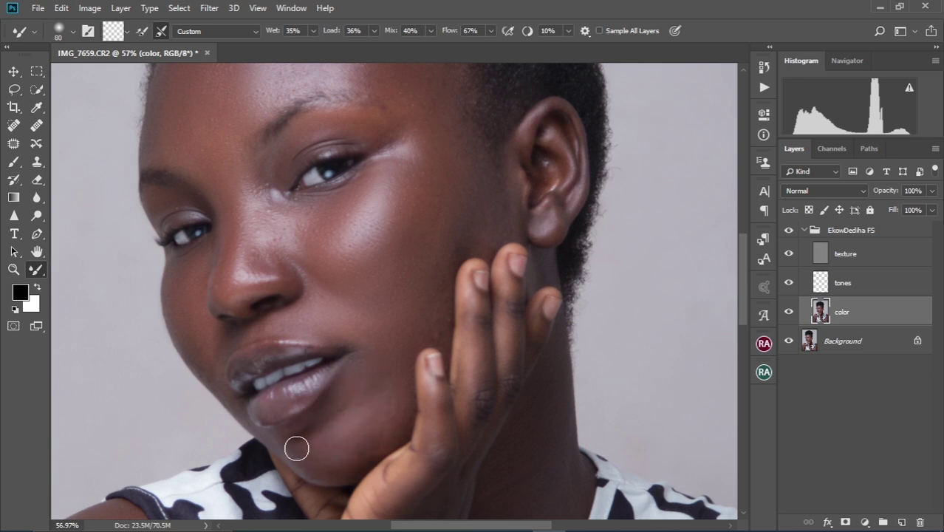
{"action": "key", "text": "bracketright"}
{"action": "key", "text": "bracketright"}
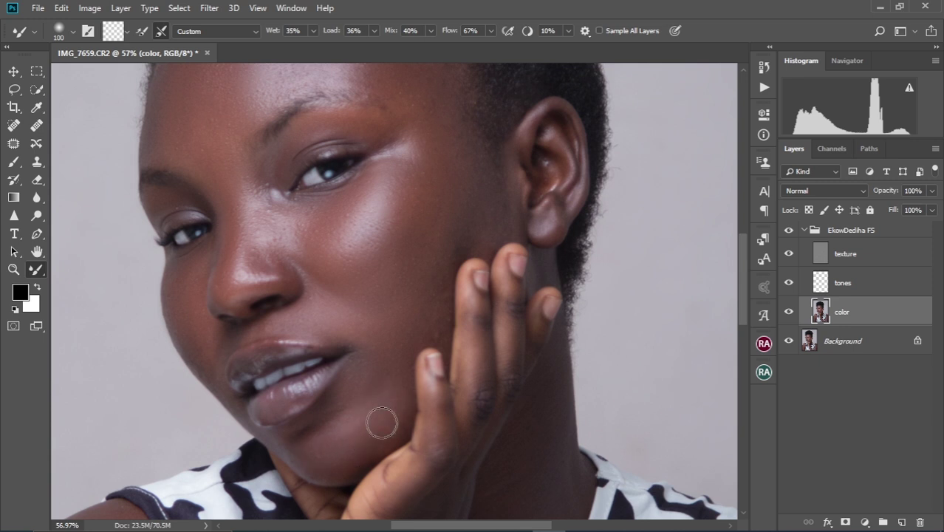
Blend the cheek and jaw skin along the edge of the fingers, reducing the brush to 60 pixels.
{"action": "key", "text": "bracketright"}
{"action": "key", "text": "bracketright"}
{"action": "key", "text": "bracketleft"}
{"action": "key", "text": "bracketleft"}
{"action": "key", "text": "bracketleft"}
{"action": "key", "text": "bracketleft"}
{"action": "key", "text": "bracketleft"}
{"action": "key", "text": "bracketleft"}
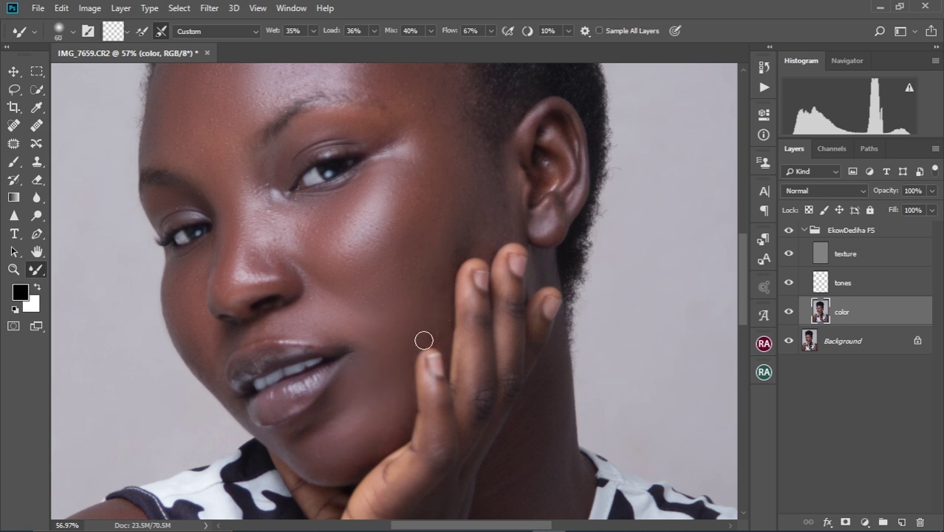
Smooth the side of the face in front of the ear with a 125-pixel Mixer Brush.
{"action": "key", "text": "bracketright"}
{"action": "key", "text": "bracketright"}
{"action": "left_click_drag", "start_coordinate": [451, 198], "coordinate": [401, 274]}
{"action": "key", "text": "bracketright"}
{"action": "key", "text": "bracketright"}
{"action": "key", "text": "bracketright"}
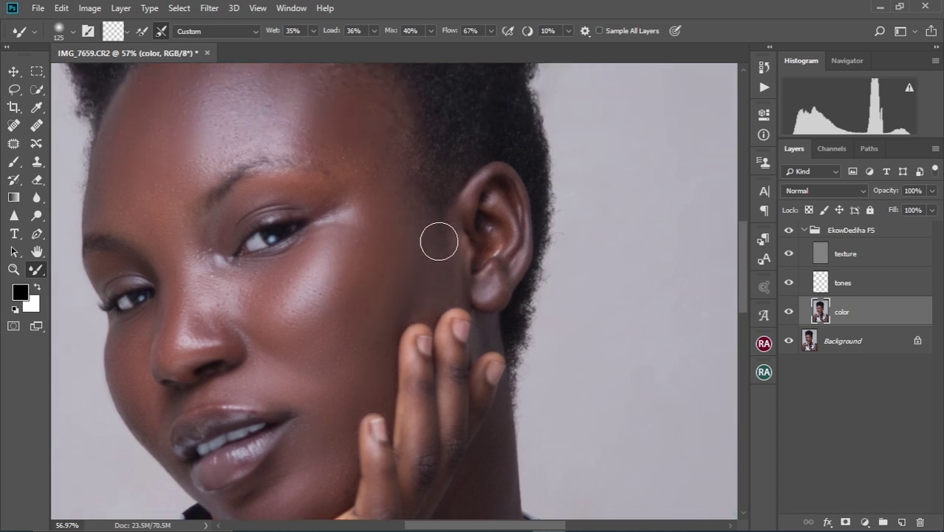
Refine the blending on the chin under the lower lip with a 90-pixel brush.
{"action": "scroll", "coordinate": [405, 212], "scroll_direction": "down", "scroll_amount": 5}
{"action": "key", "text": "bracketleft"}
{"action": "key", "text": "bracketleft"}
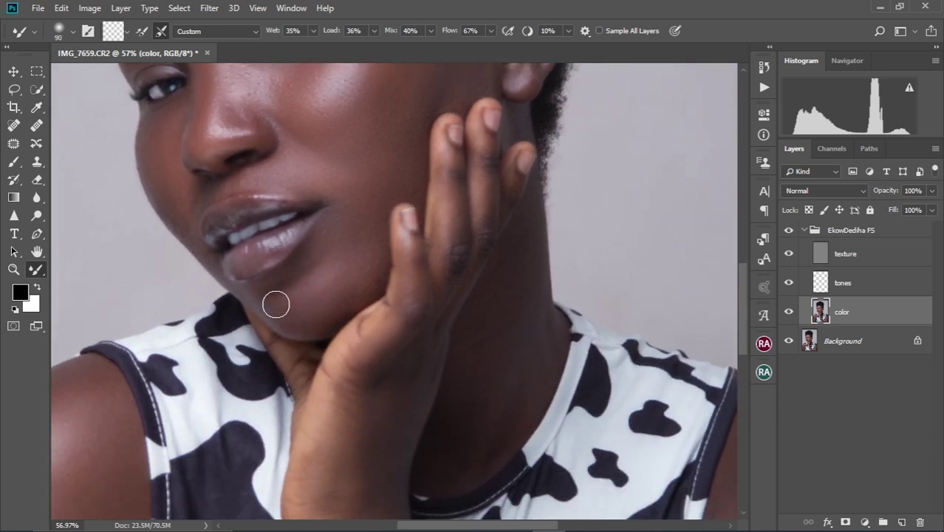
{"action": "key", "text": "bracketright"}
{"action": "key", "text": "bracketright"}
Blend the skin beside the nose and upper lip and along the jaw edge with a brush of 60 to 90 pixels.
{"action": "left_click_drag", "start_coordinate": [178, 142], "coordinate": [280, 305]}
{"action": "key", "text": "bracketleft"}
{"action": "key", "text": "bracketleft"}
{"action": "key", "text": "bracketleft"}
{"action": "key", "text": "bracketleft"}
{"action": "key", "text": "bracketleft"}
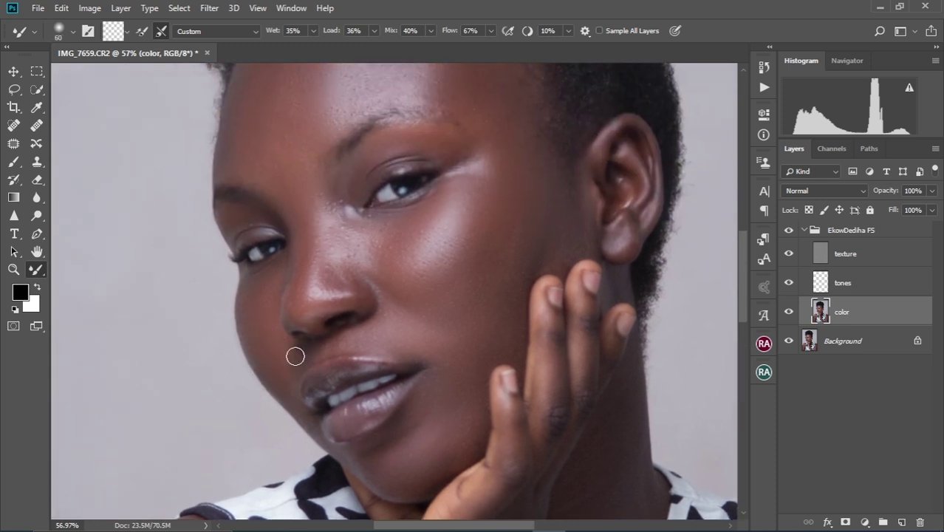
{"action": "key", "text": "bracketright"}
{"action": "key", "text": "bracketright"}
{"action": "left_click_drag", "start_coordinate": [311, 358], "coordinate": [258, 271]}
{"action": "key", "text": "bracketright"}
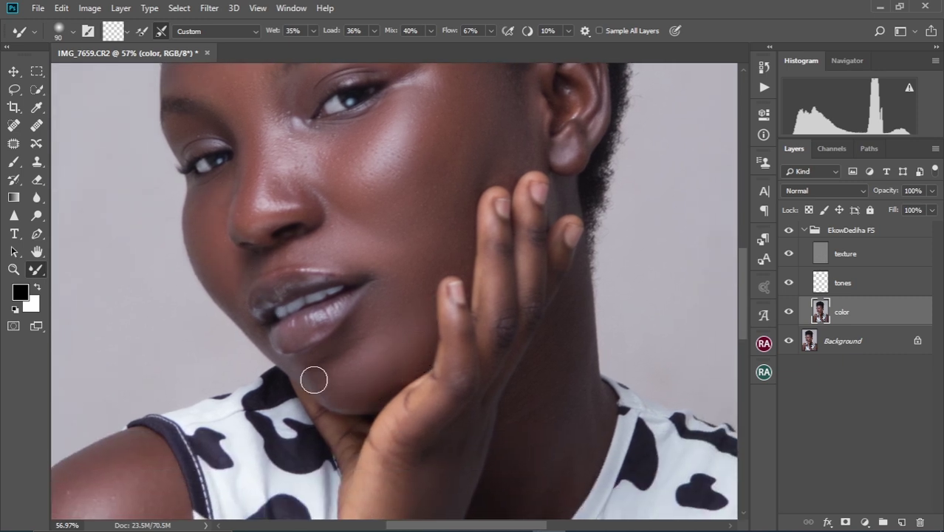
Blend the cheek skin with a 150-pixel Mixer Brush and the area beneath the near eye with a 60-pixel one.
{"action": "mouse_move", "coordinate": [460, 239]}
{"action": "left_mouse_down"}
{"action": "mouse_move", "coordinate": [376, 394]}
{"action": "mouse_move", "coordinate": [372, 436]}
{"action": "left_mouse_up"}
{"action": "key", "text": "bracketright"}
{"action": "key", "text": "bracketright"}
{"action": "key", "text": "bracketright"}
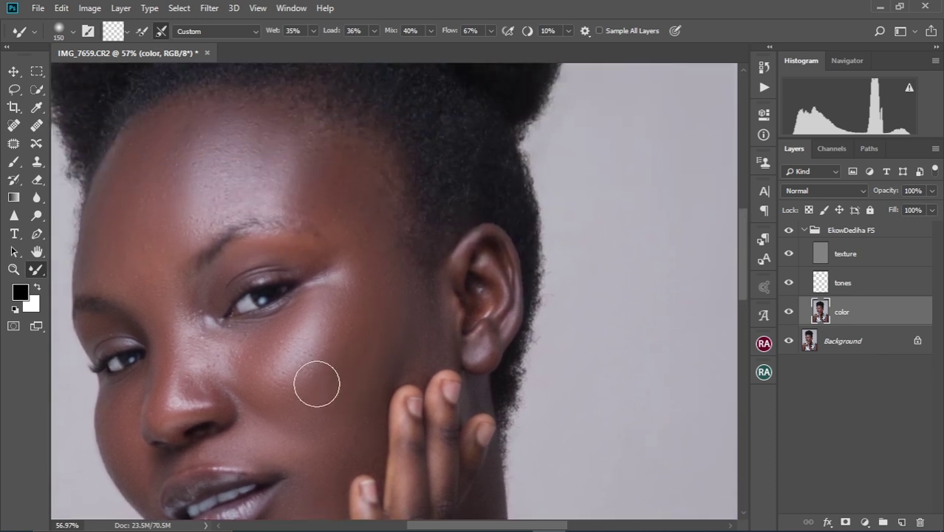
{"action": "key", "text": "bracketleft"}
{"action": "key", "text": "bracketleft"}
{"action": "key", "text": "bracketleft"}
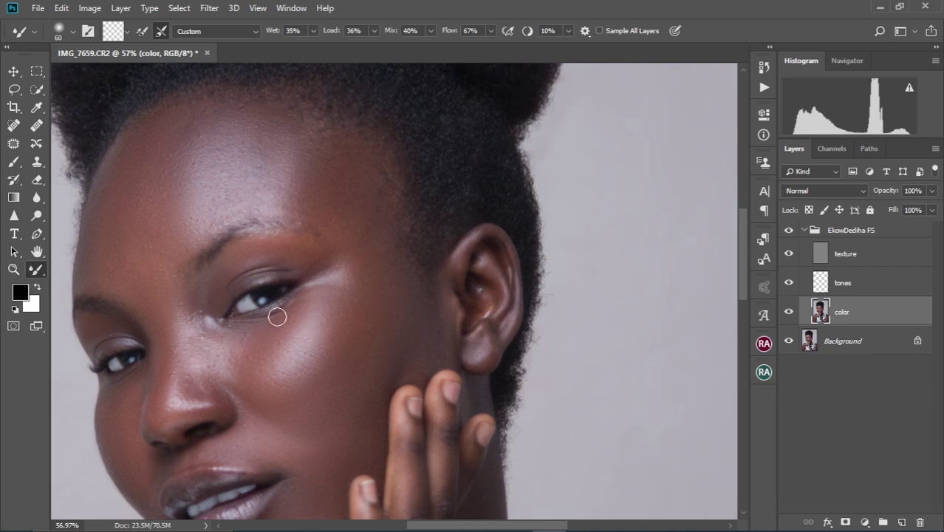
Compare the portrait before and after the retouch by hiding and reshowing the EkowDediha FS group.
{"action": "scroll", "coordinate": [344, 304], "scroll_direction": "down", "scroll_amount": 1}
{"action": "scroll", "coordinate": [344, 304], "scroll_direction": "down", "scroll_amount": 6}
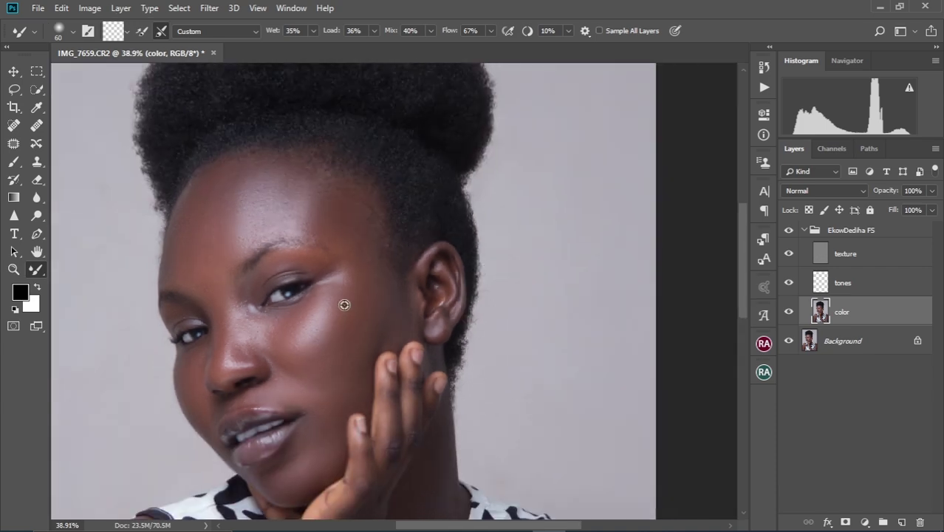
{"action": "scroll", "coordinate": [388, 279], "scroll_direction": "up", "scroll_amount": 3}
{"action": "scroll", "coordinate": [388, 279], "scroll_direction": "down", "scroll_amount": 3}
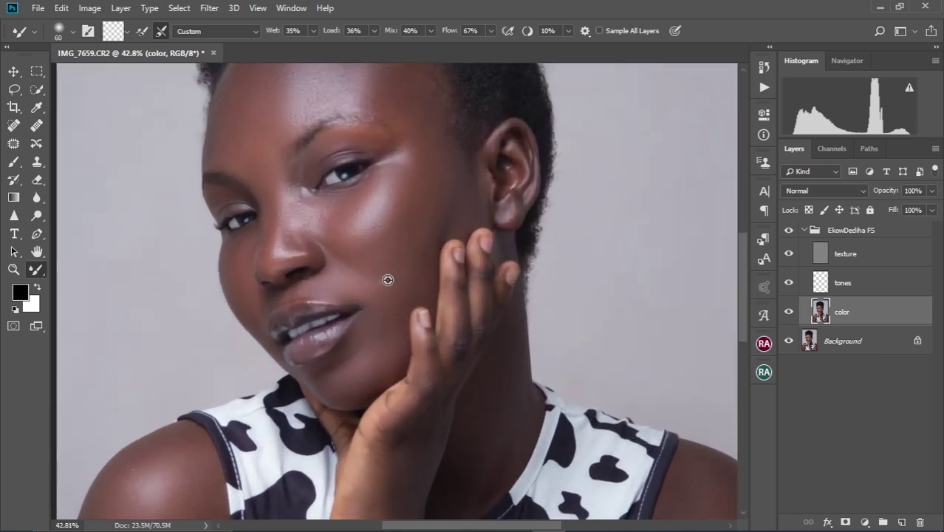
{"action": "scroll", "coordinate": [387, 279], "scroll_direction": "up", "scroll_amount": 2}
{"action": "scroll", "coordinate": [390, 280], "scroll_direction": "down", "scroll_amount": 2}
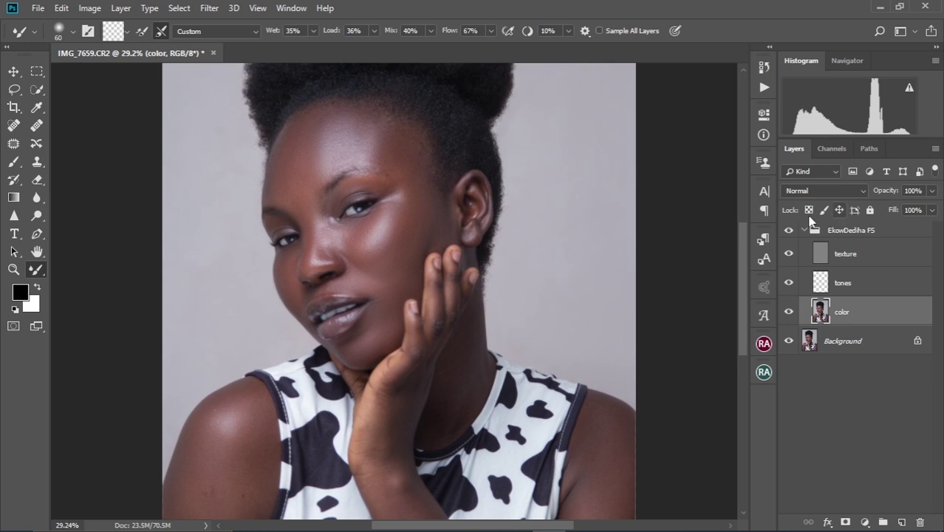
{"action": "left_click", "coordinate": [788, 233]}
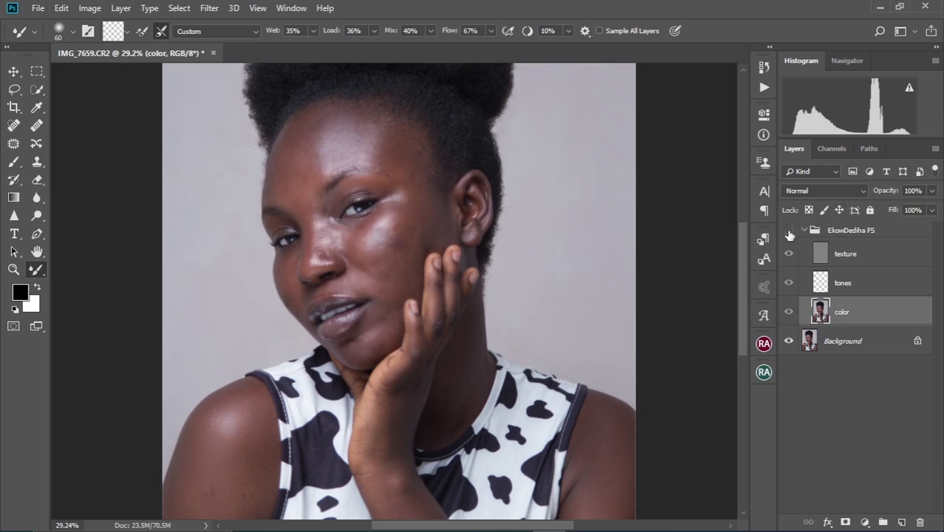
{"action": "left_click", "coordinate": [789, 231]}
Inspect the blended skin around the eyes, nose, cheek, mouth and chin at close range.
{"action": "scroll", "coordinate": [410, 252], "scroll_direction": "up", "scroll_amount": 5}
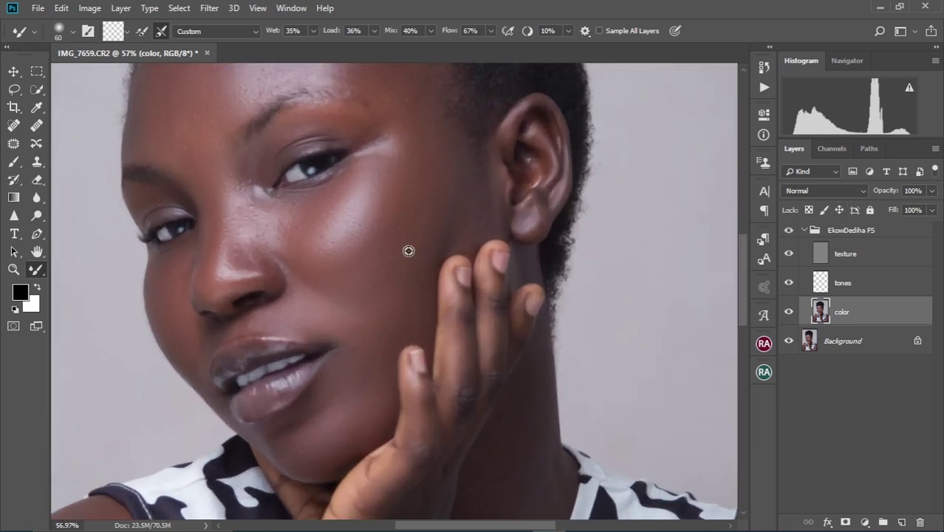
{"action": "scroll", "coordinate": [428, 252], "scroll_direction": "down", "scroll_amount": 4}
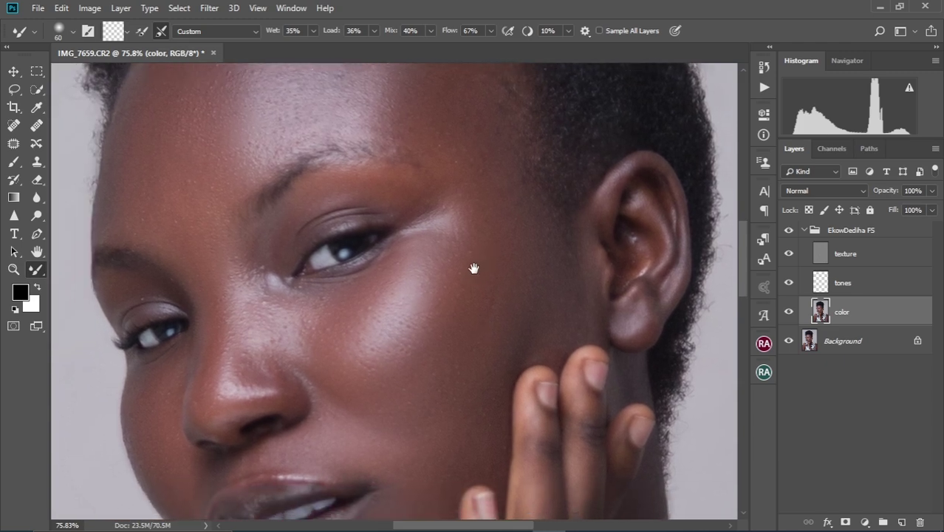
{"action": "scroll", "coordinate": [386, 312], "scroll_direction": "down", "scroll_amount": 3}
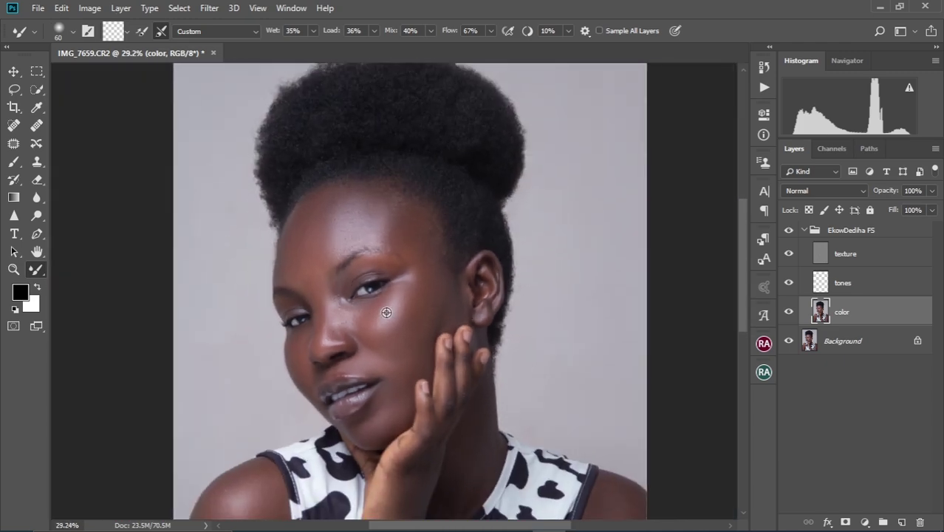
{"action": "scroll", "coordinate": [387, 313], "scroll_direction": "up", "scroll_amount": 5}
{"action": "scroll", "coordinate": [386, 312], "scroll_direction": "up", "scroll_amount": 3}
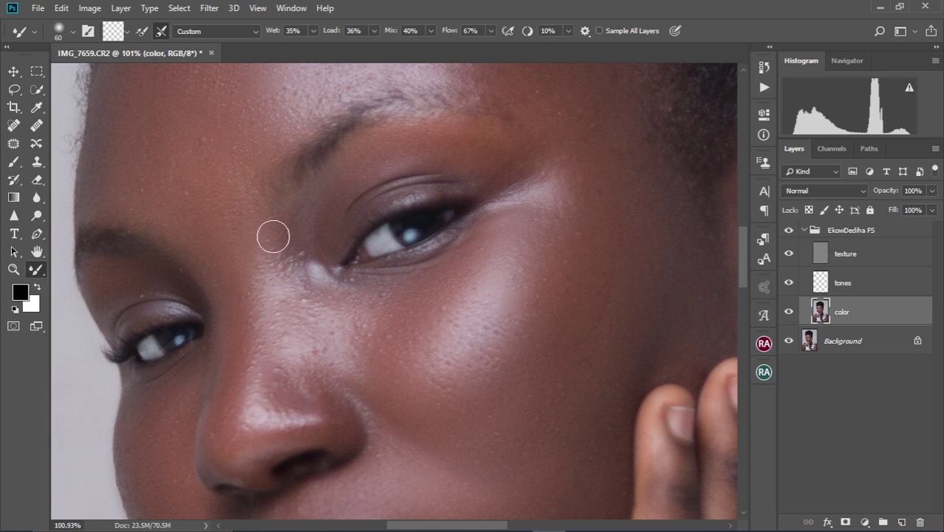
{"action": "left_click_drag", "start_coordinate": [370, 345], "coordinate": [389, 237]}
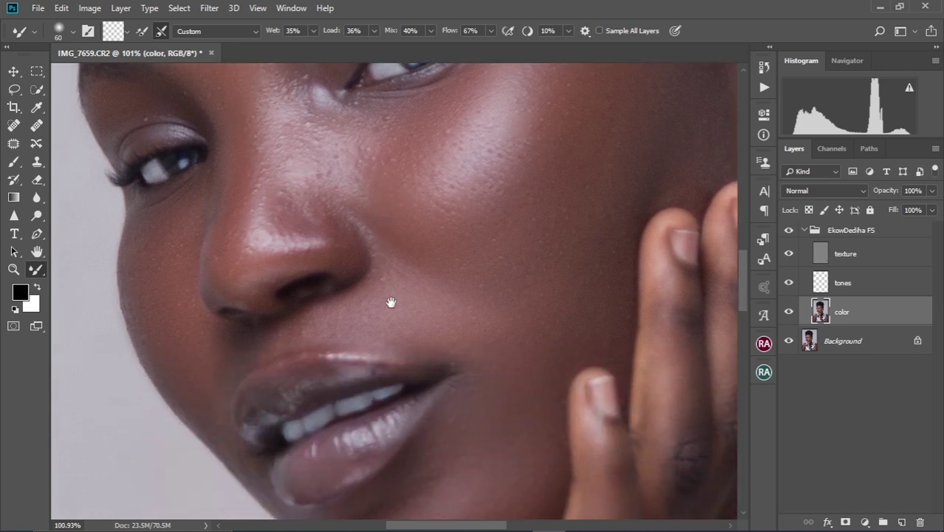
{"action": "left_click_drag", "start_coordinate": [390, 302], "coordinate": [396, 225]}
{"action": "left_click_drag", "start_coordinate": [407, 281], "coordinate": [403, 220]}
{"action": "scroll", "coordinate": [402, 264], "scroll_direction": "down", "scroll_amount": 3, "text": "alt"}
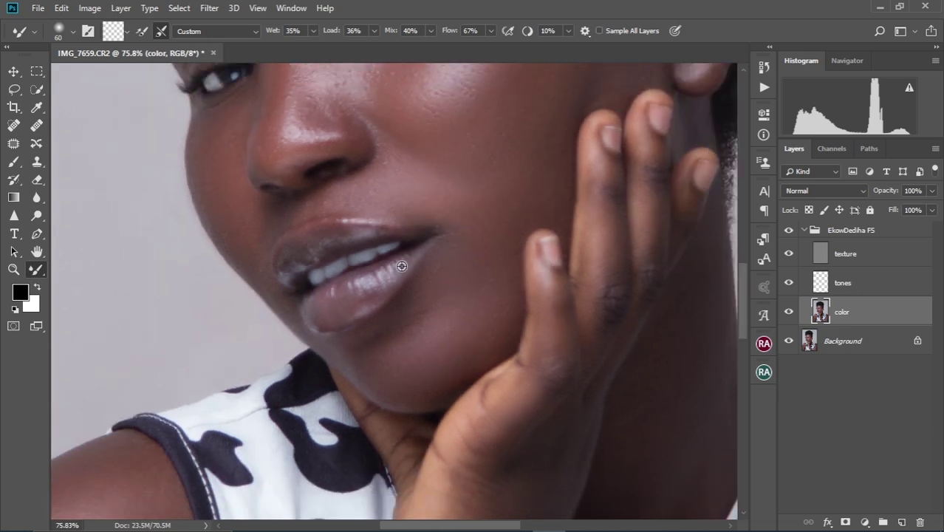
{"action": "scroll", "coordinate": [401, 265], "scroll_direction": "down", "scroll_amount": 2}
{"action": "scroll", "coordinate": [401, 266], "scroll_direction": "up", "scroll_amount": 1}
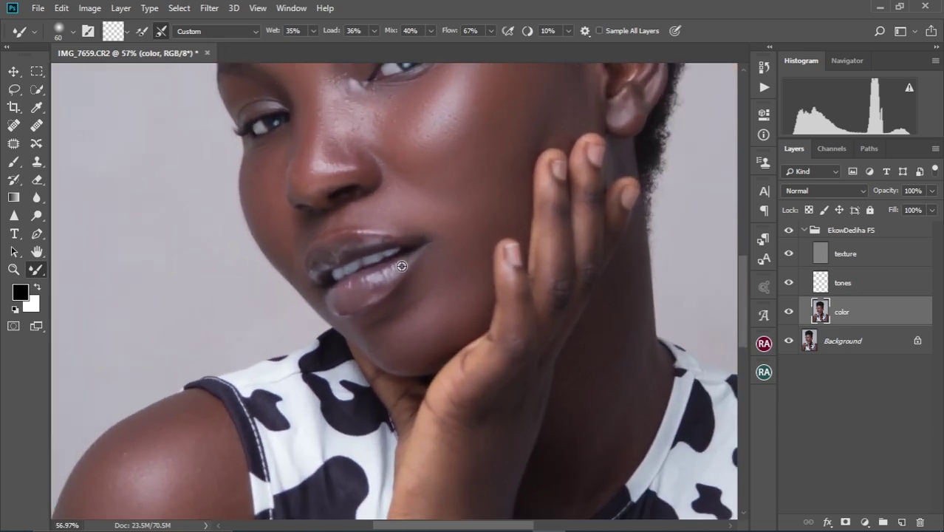
{"action": "scroll", "coordinate": [401, 266], "scroll_direction": "up", "scroll_amount": 1}
{"action": "left_click_drag", "start_coordinate": [400, 197], "coordinate": [373, 278]}
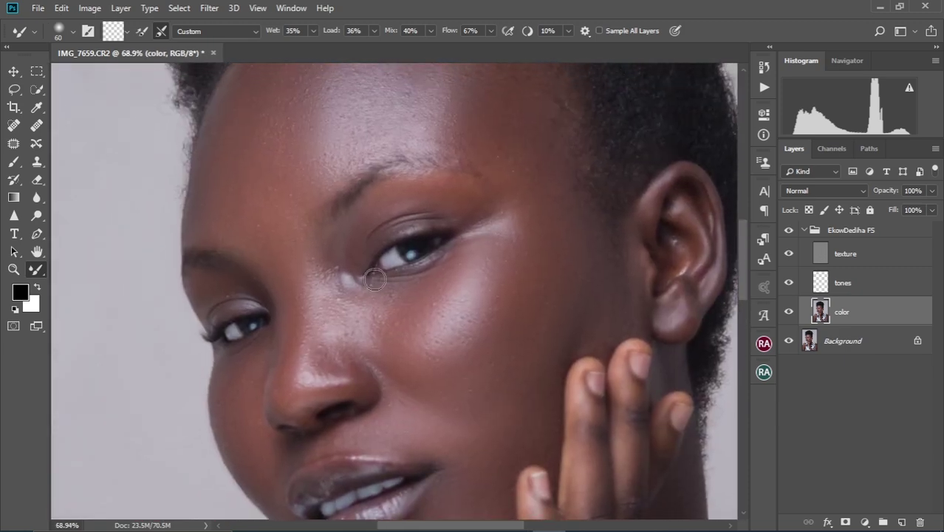
On the texture layer, heal the specks on the forehead above the far eyebrow with a 20-pixel Spot Healing Brush.
{"action": "left_click", "coordinate": [840, 253]}
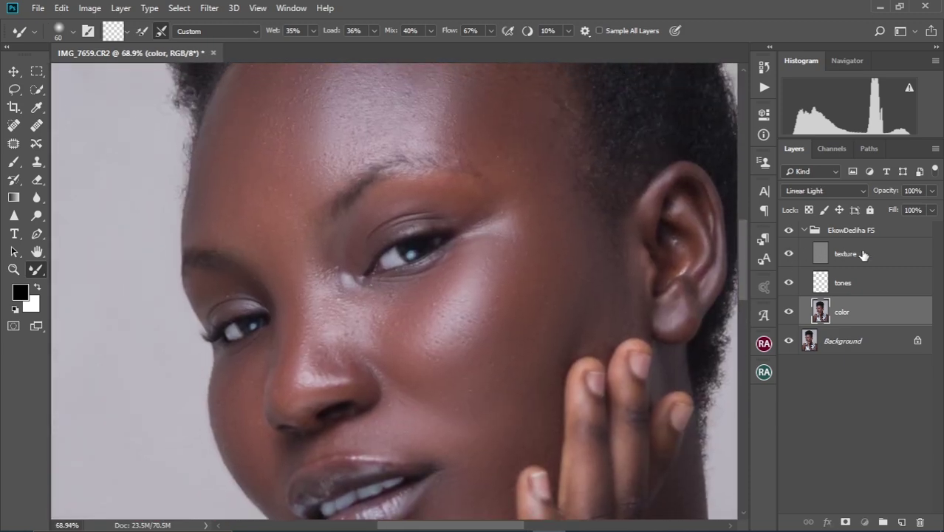
{"action": "left_click", "coordinate": [13, 127]}
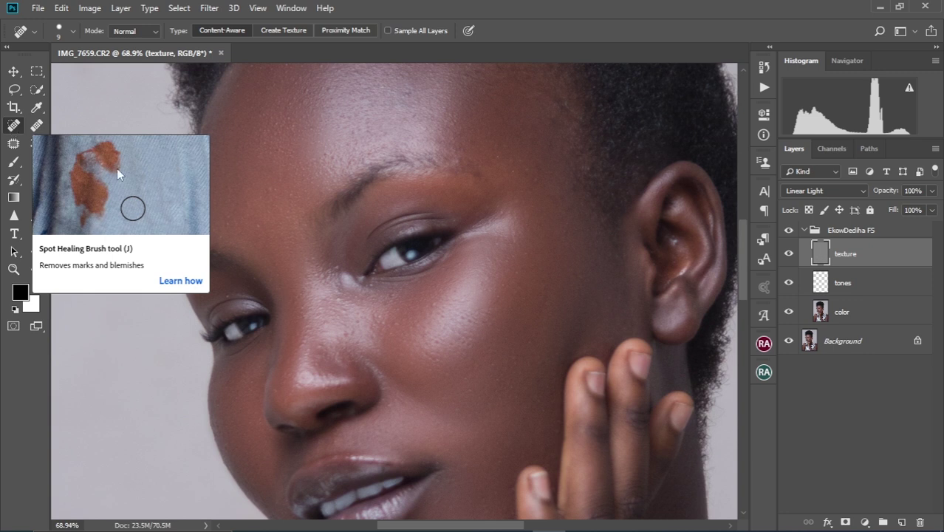
{"action": "scroll", "coordinate": [263, 236], "scroll_direction": "up", "scroll_amount": 3}
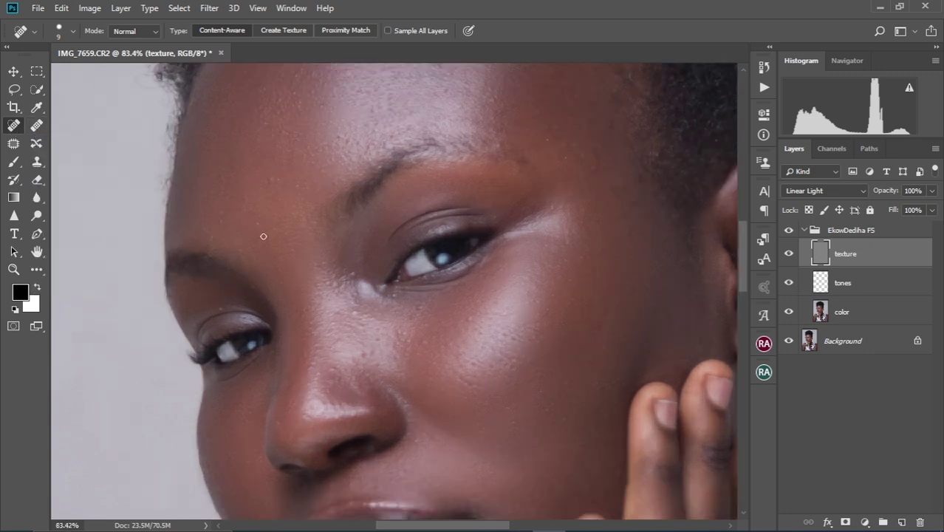
{"action": "key", "text": "bracketright"}
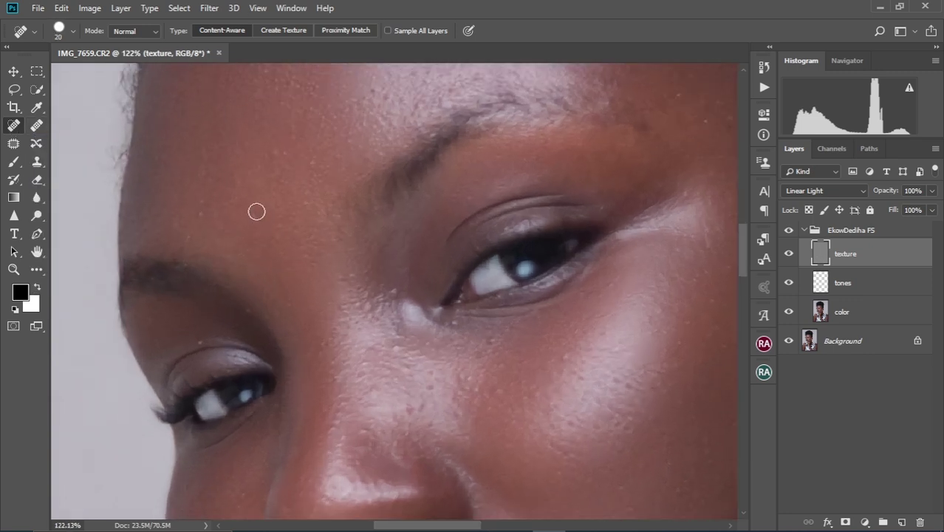
{"action": "key", "text": "bracketleft"}
{"action": "key", "text": "bracketright"}
{"action": "left_click_drag", "start_coordinate": [256, 215], "coordinate": [251, 213]}
{"action": "left_click_drag", "start_coordinate": [272, 150], "coordinate": [274, 160]}
{"action": "left_click", "coordinate": [270, 156]}
{"action": "mouse_move", "coordinate": [201, 205]}
{"action": "left_mouse_down"}
{"action": "mouse_move", "coordinate": [193, 250]}
{"action": "mouse_move", "coordinate": [210, 258]}
{"action": "mouse_move", "coordinate": [234, 237]}
{"action": "mouse_move", "coordinate": [216, 211]}
{"action": "mouse_move", "coordinate": [199, 251]}
{"action": "left_mouse_up"}
{"action": "scroll", "coordinate": [234, 236], "scroll_direction": "up", "scroll_amount": 2}
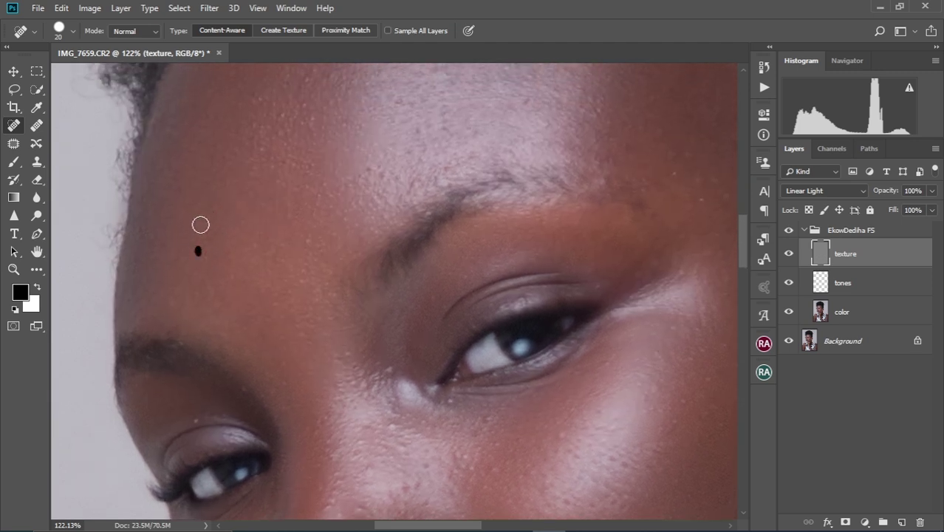
Heal the small bumps on the lower forehead between the eyebrows on the texture layer.
{"action": "mouse_move", "coordinate": [299, 239]}
{"action": "left_mouse_down"}
{"action": "mouse_move", "coordinate": [316, 246]}
{"action": "mouse_move", "coordinate": [285, 263]}
{"action": "mouse_move", "coordinate": [296, 272]}
{"action": "left_mouse_up"}
{"action": "left_click", "coordinate": [269, 273]}
{"action": "key", "text": "space"}
{"action": "mouse_move", "coordinate": [271, 277]}
{"action": "left_mouse_down"}
{"action": "mouse_move", "coordinate": [237, 224]}
{"action": "mouse_move", "coordinate": [242, 257]}
{"action": "left_mouse_up"}
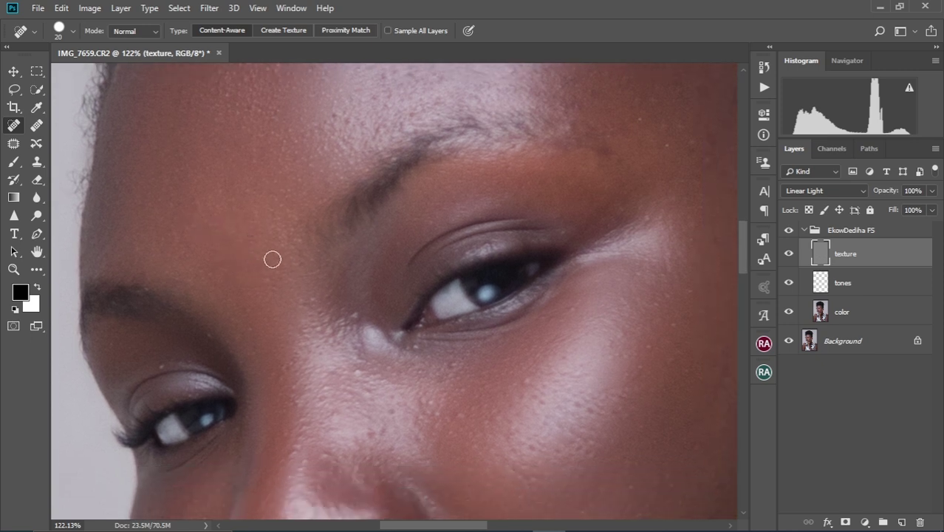
{"action": "left_click", "coordinate": [270, 263]}
{"action": "left_click", "coordinate": [246, 250]}
{"action": "left_click", "coordinate": [254, 221]}
{"action": "left_click", "coordinate": [266, 271]}
{"action": "left_click", "coordinate": [270, 286]}
{"action": "left_click", "coordinate": [293, 264]}
{"action": "left_click", "coordinate": [297, 239]}
Heal the specks at the top of the nose bridge beside the near eye's inner corner.
{"action": "scroll", "coordinate": [296, 244], "scroll_direction": "down", "scroll_amount": 2}
{"action": "scroll", "coordinate": [297, 244], "scroll_direction": "right", "scroll_amount": 1}
{"action": "left_click", "coordinate": [281, 246]}
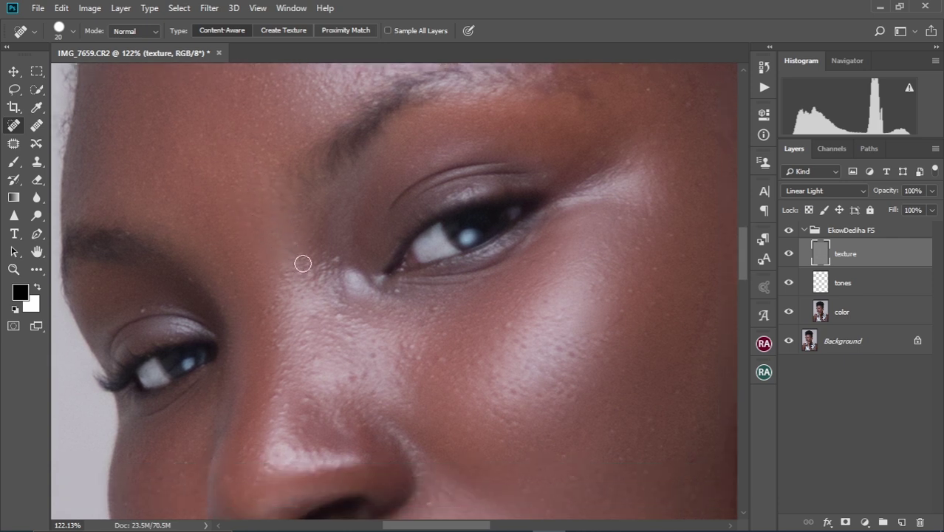
{"action": "left_click", "coordinate": [282, 249]}
{"action": "left_click", "coordinate": [336, 257]}
{"action": "left_click", "coordinate": [306, 262]}
{"action": "left_click", "coordinate": [295, 258]}
{"action": "left_click_drag", "start_coordinate": [320, 265], "coordinate": [320, 282]}
Heal the rough texture on the side of the nose and the inner cheek with a 15-pixel brush.
{"action": "scroll", "coordinate": [316, 277], "scroll_direction": "down", "scroll_amount": 2}
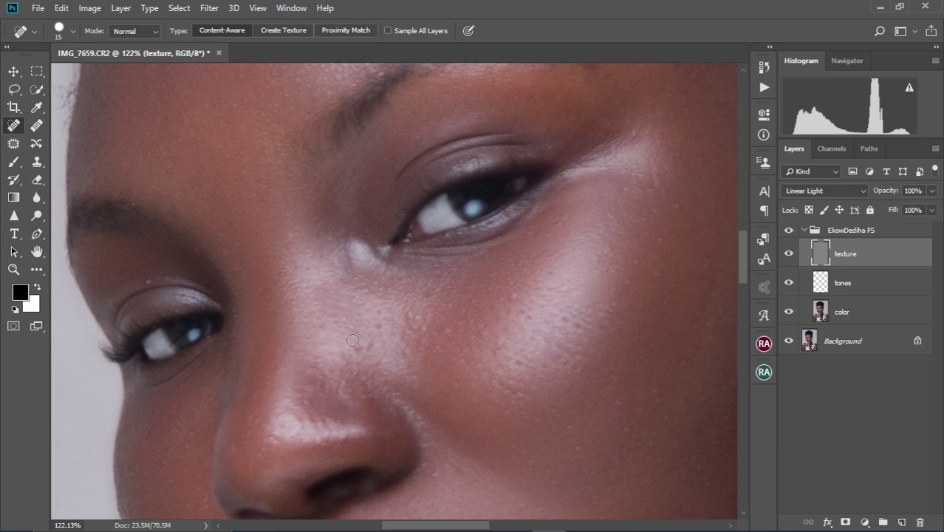
{"action": "mouse_move", "coordinate": [390, 312]}
{"action": "left_mouse_down"}
{"action": "mouse_move", "coordinate": [370, 315]}
{"action": "mouse_move", "coordinate": [377, 299]}
{"action": "left_mouse_up"}
{"action": "left_click_drag", "start_coordinate": [403, 336], "coordinate": [411, 333]}
{"action": "mouse_move", "coordinate": [528, 317]}
{"action": "left_mouse_down"}
{"action": "mouse_move", "coordinate": [505, 310]}
{"action": "mouse_move", "coordinate": [487, 333]}
{"action": "left_mouse_up"}
{"action": "scroll", "coordinate": [376, 367], "scroll_direction": "down", "scroll_amount": 3}
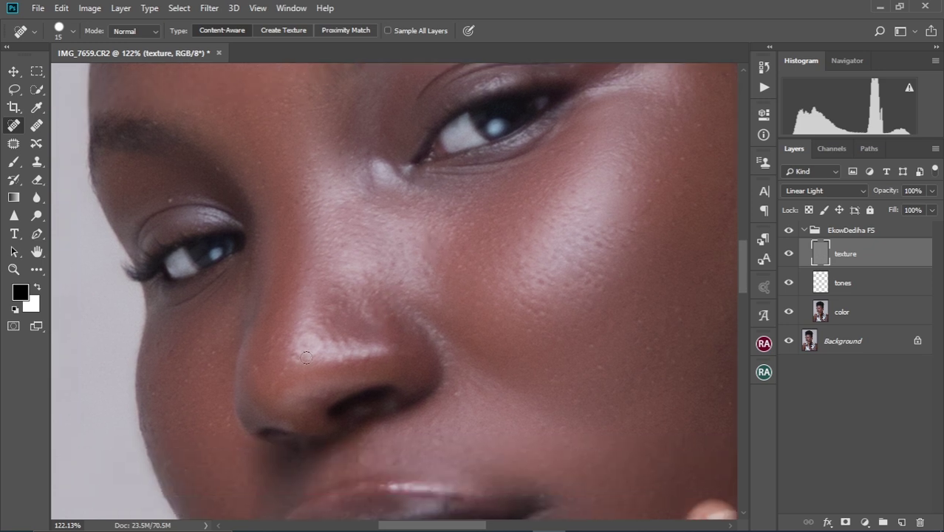
Heal the remaining specks on the nose tip and around the far eye.
{"action": "left_click_drag", "start_coordinate": [294, 349], "coordinate": [279, 378]}
{"action": "left_click_drag", "start_coordinate": [229, 249], "coordinate": [266, 310]}
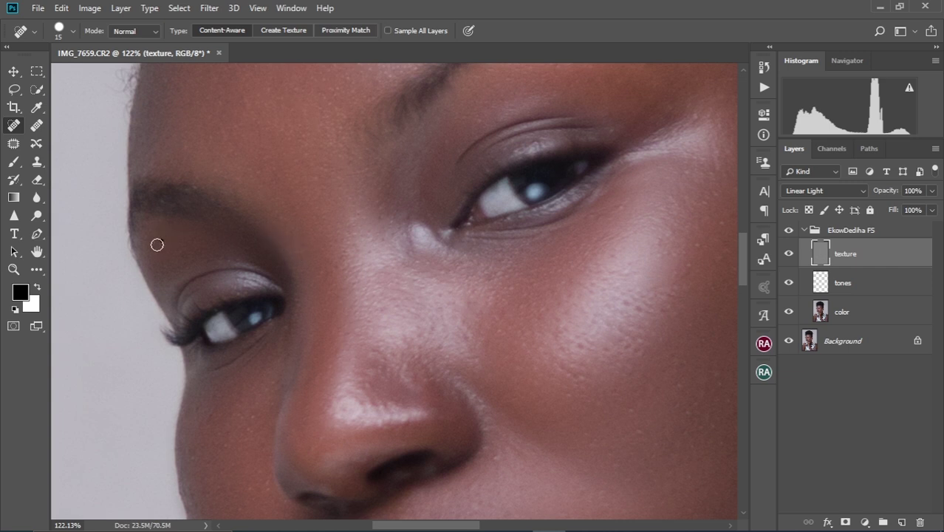
{"action": "left_click_drag", "start_coordinate": [342, 393], "coordinate": [304, 342]}
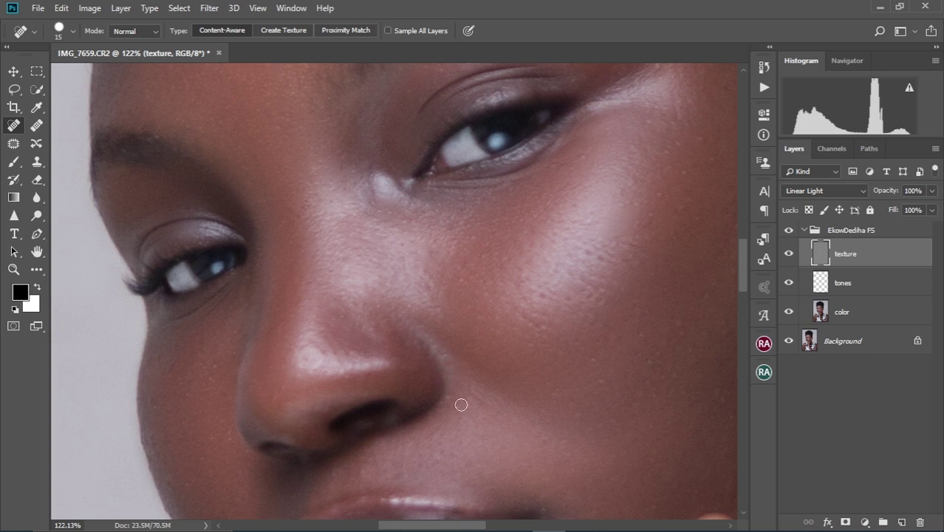
Heal the specks across the near cheek and just below the near eye's lower lid.
{"action": "left_click_drag", "start_coordinate": [485, 301], "coordinate": [439, 368]}
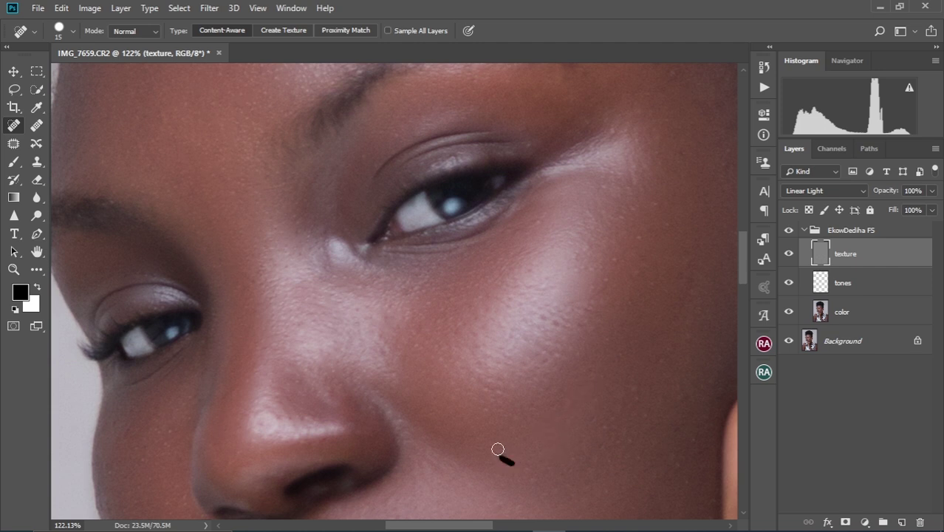
{"action": "scroll", "coordinate": [508, 413], "scroll_direction": "right", "scroll_amount": 2}
{"action": "scroll", "coordinate": [508, 413], "scroll_direction": "down", "scroll_amount": 1}
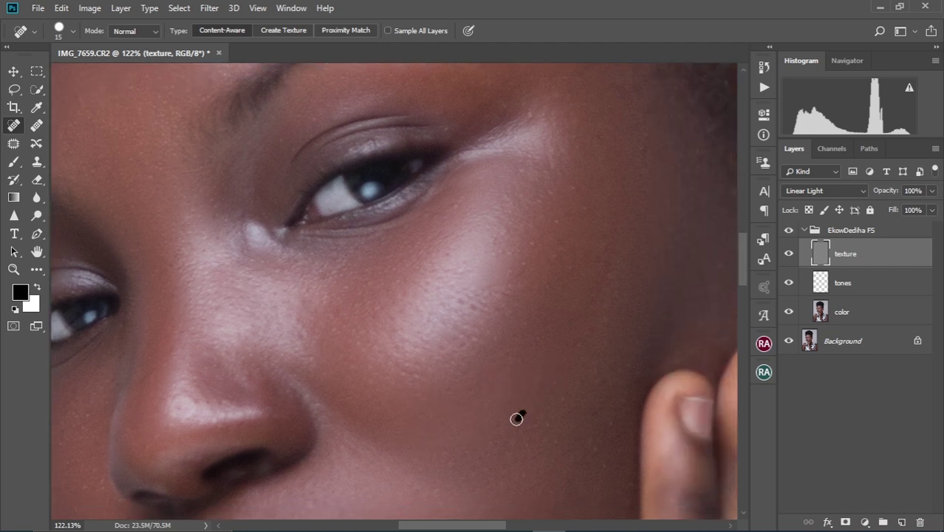
{"action": "scroll", "coordinate": [551, 390], "scroll_direction": "up", "scroll_amount": 5}
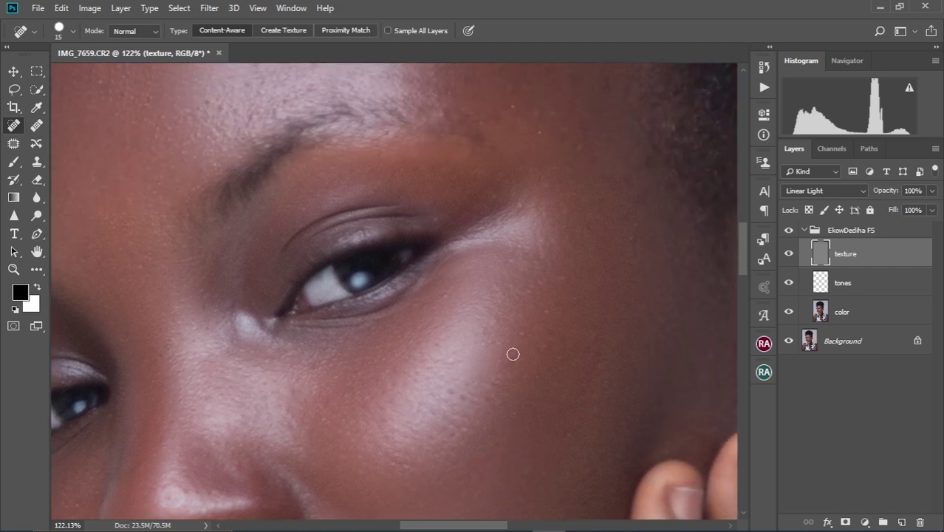
{"action": "scroll", "coordinate": [483, 343], "scroll_direction": "up", "scroll_amount": 2}
{"action": "scroll", "coordinate": [483, 344], "scroll_direction": "right", "scroll_amount": 1}
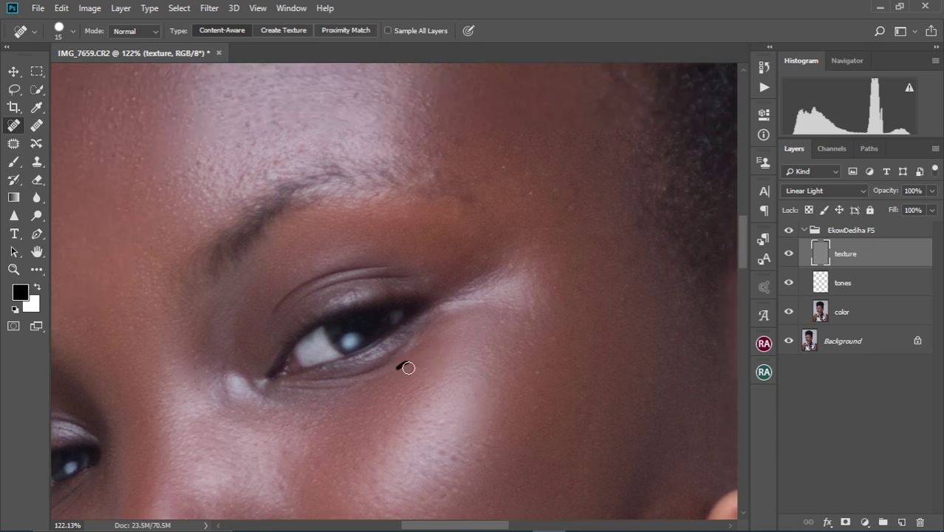
Heal the specks on the temple beyond the outer end of the near eyebrow.
{"action": "scroll", "coordinate": [429, 361], "scroll_direction": "up", "scroll_amount": 4}
{"action": "mouse_move", "coordinate": [404, 337]}
{"action": "left_mouse_down"}
{"action": "mouse_move", "coordinate": [421, 338]}
{"action": "mouse_move", "coordinate": [416, 314]}
{"action": "left_mouse_up"}
{"action": "left_click_drag", "start_coordinate": [350, 322], "coordinate": [338, 318]}
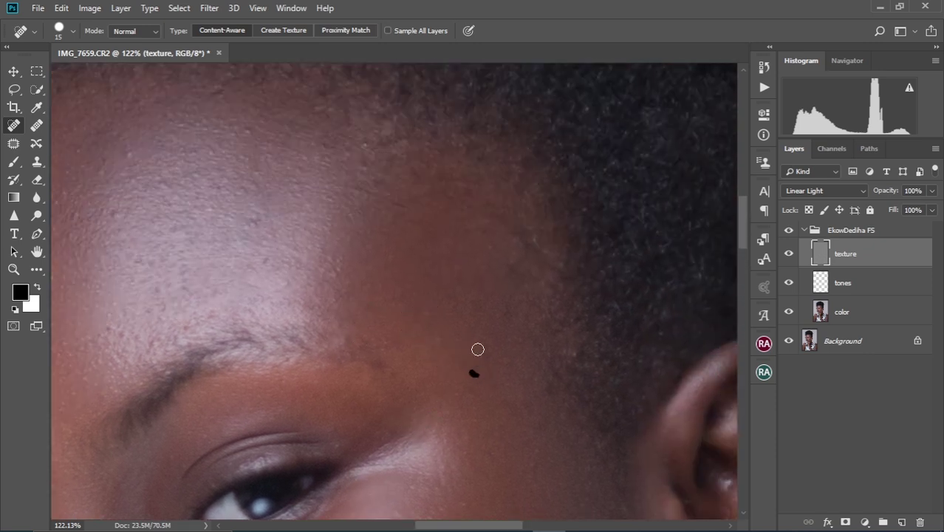
Check the healed skin against the original by toggling the EkowDediha FS group's visibility, and examine the forehead closely.
{"action": "scroll", "coordinate": [508, 271], "scroll_direction": "down", "scroll_amount": 8}
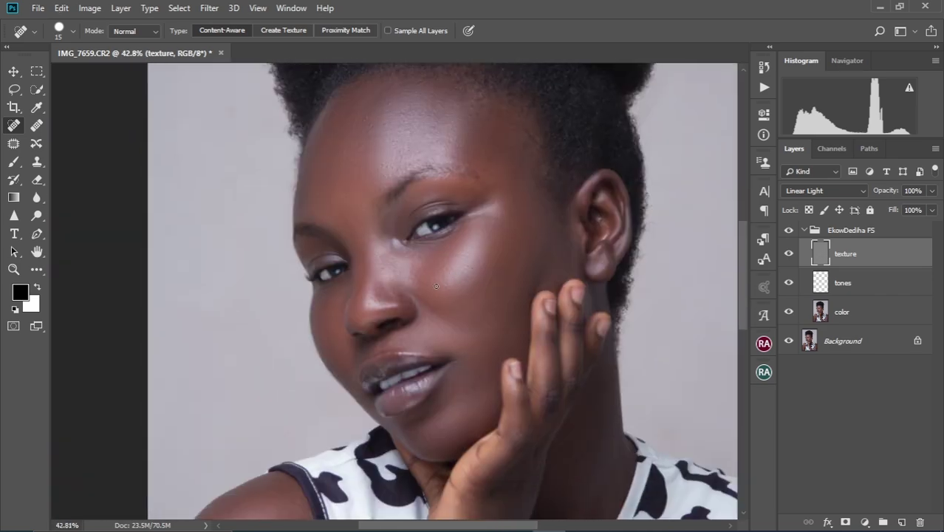
{"action": "scroll", "coordinate": [436, 286], "scroll_direction": "up", "scroll_amount": 1}
{"action": "scroll", "coordinate": [441, 291], "scroll_direction": "down", "scroll_amount": 2}
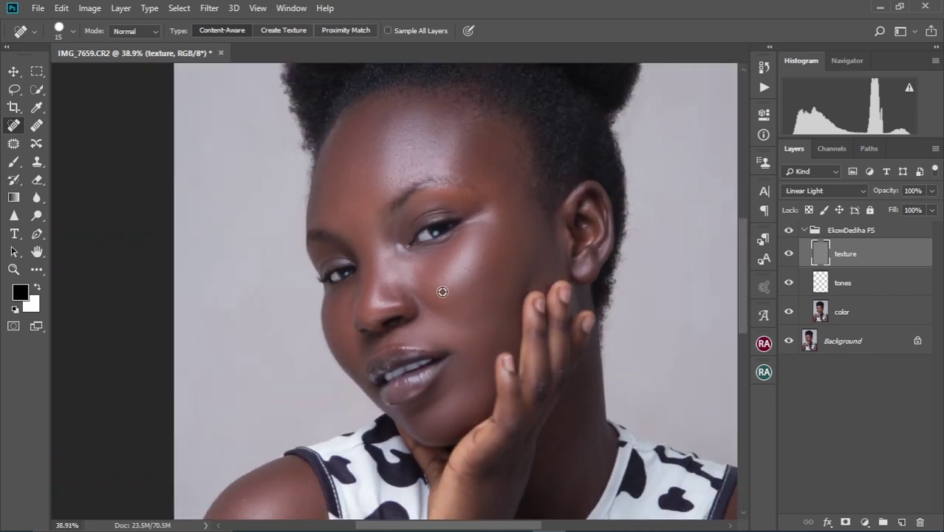
{"action": "scroll", "coordinate": [429, 148], "scroll_direction": "up", "scroll_amount": 1}
{"action": "scroll", "coordinate": [429, 148], "scroll_direction": "up", "scroll_amount": 1}
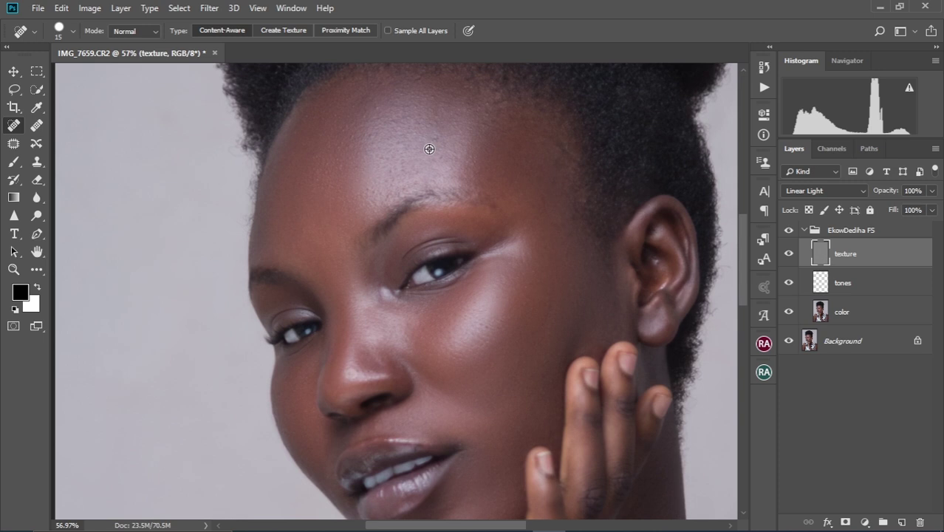
{"action": "left_click", "coordinate": [789, 230]}
{"action": "scroll", "coordinate": [353, 161], "scroll_direction": "up", "scroll_amount": 3}
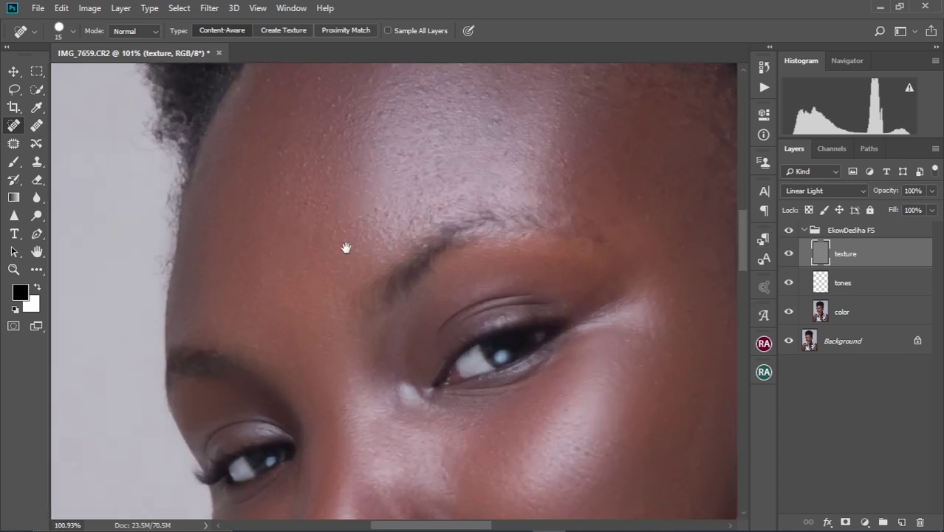
{"action": "scroll", "coordinate": [341, 244], "scroll_direction": "up", "scroll_amount": 2}
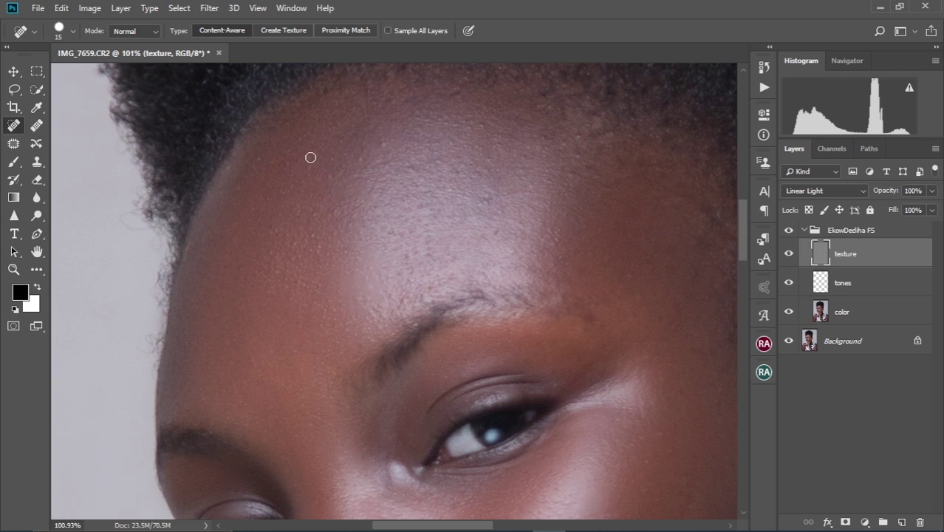
Heal the specks scattered across the forehead, around its highlight and above the near eyebrow.
{"action": "left_click_drag", "start_coordinate": [406, 246], "coordinate": [395, 240]}
{"action": "left_click_drag", "start_coordinate": [389, 234], "coordinate": [415, 231]}
{"action": "left_click_drag", "start_coordinate": [427, 240], "coordinate": [419, 247]}
{"action": "left_click_drag", "start_coordinate": [408, 282], "coordinate": [403, 295]}
{"action": "left_click", "coordinate": [410, 298]}
{"action": "left_click", "coordinate": [478, 178]}
{"action": "left_click", "coordinate": [461, 124]}
{"action": "left_click", "coordinate": [426, 107]}
Heal the specks beside the near eye, along the far cheek's edge and around the far eye.
{"action": "mouse_move", "coordinate": [360, 274]}
{"action": "left_mouse_down"}
{"action": "mouse_move", "coordinate": [371, 176]}
{"action": "mouse_move", "coordinate": [340, 91]}
{"action": "left_mouse_up"}
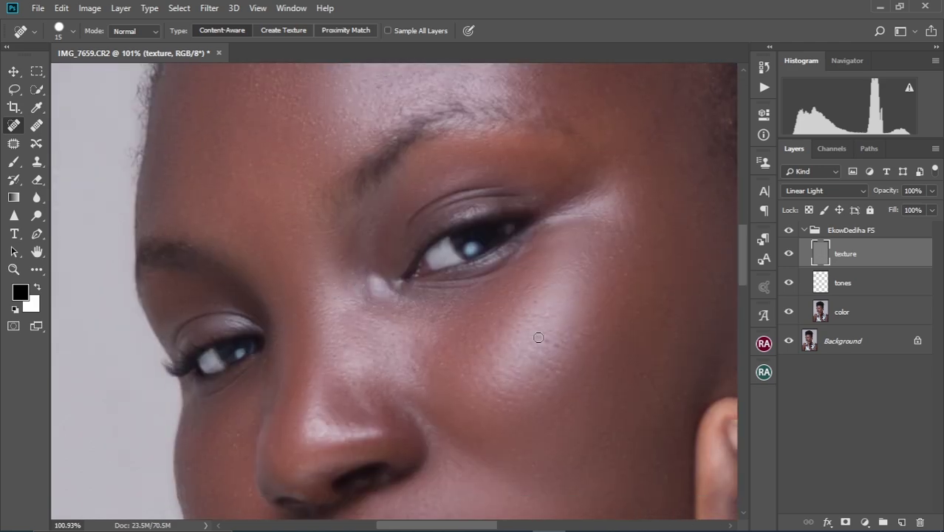
{"action": "left_click", "coordinate": [616, 233]}
{"action": "scroll", "coordinate": [624, 221], "scroll_direction": "down", "scroll_amount": 5}
{"action": "left_click", "coordinate": [294, 309]}
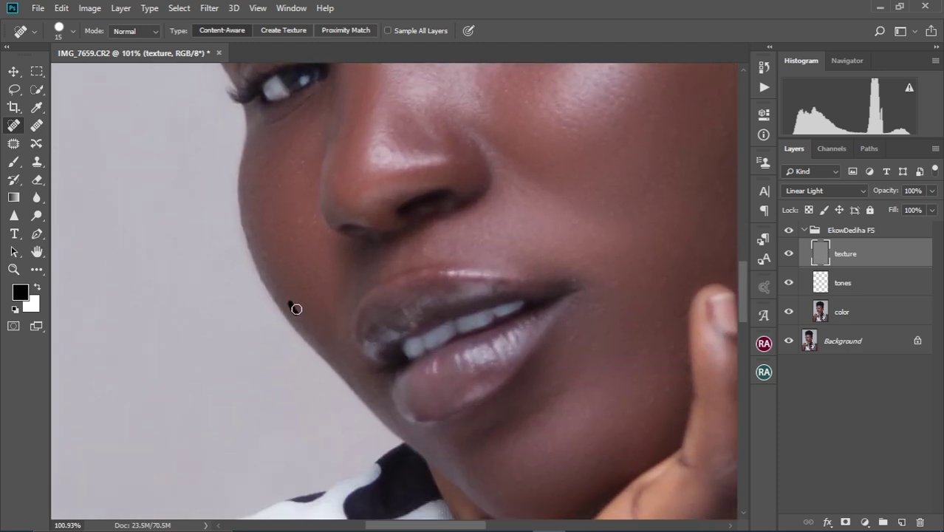
{"action": "left_click_drag", "start_coordinate": [251, 222], "coordinate": [262, 262]}
{"action": "left_click", "coordinate": [287, 214]}
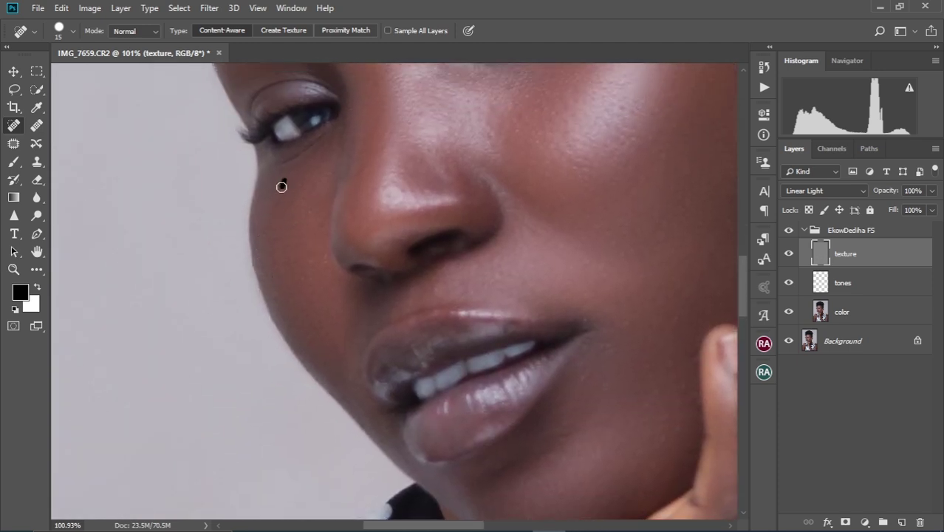
{"action": "left_click_drag", "start_coordinate": [334, 140], "coordinate": [328, 224]}
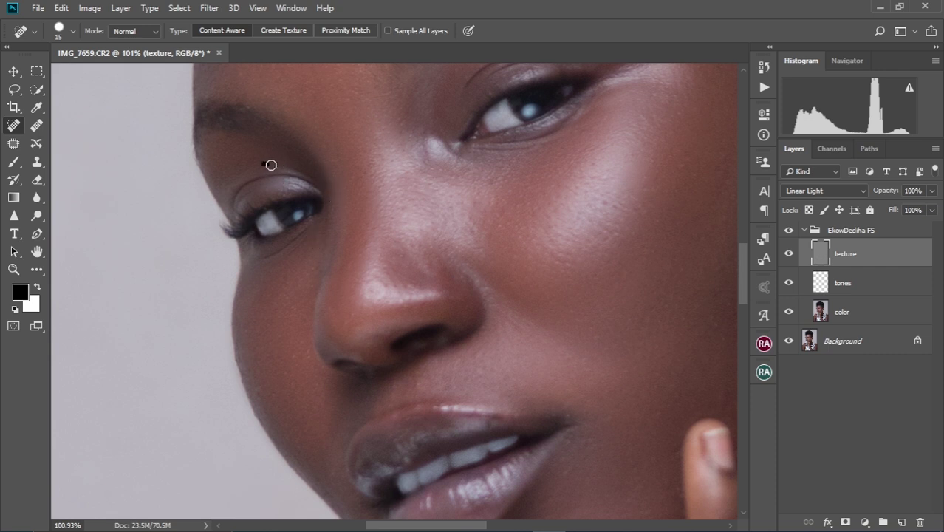
Heal the remaining specks above the upper lip, by the corner of the mouth and along the chin.
{"action": "scroll", "coordinate": [332, 194], "scroll_direction": "down", "scroll_amount": 3}
{"action": "left_click", "coordinate": [422, 225]}
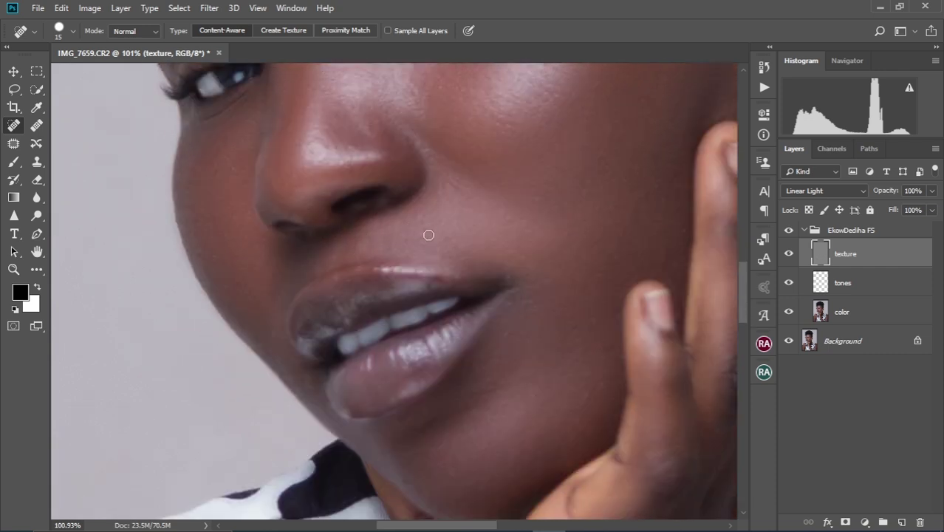
{"action": "left_click", "coordinate": [509, 303]}
{"action": "scroll", "coordinate": [517, 388], "scroll_direction": "down", "scroll_amount": 2}
{"action": "left_click", "coordinate": [400, 387]}
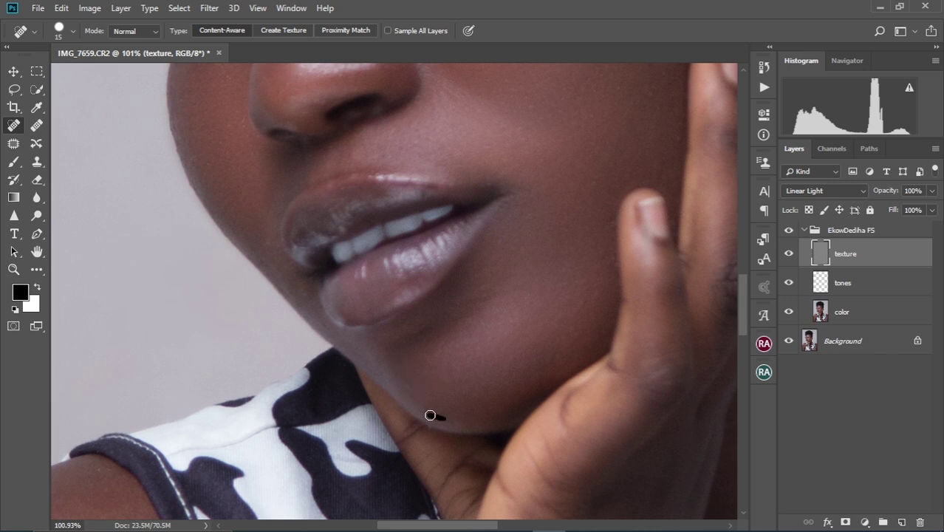
Compare the retouched portrait with the original by toggling the EkowDediha FS group's visibility, and examine the face at several magnifications.
{"action": "scroll", "coordinate": [427, 401], "scroll_direction": "down", "scroll_amount": 5}
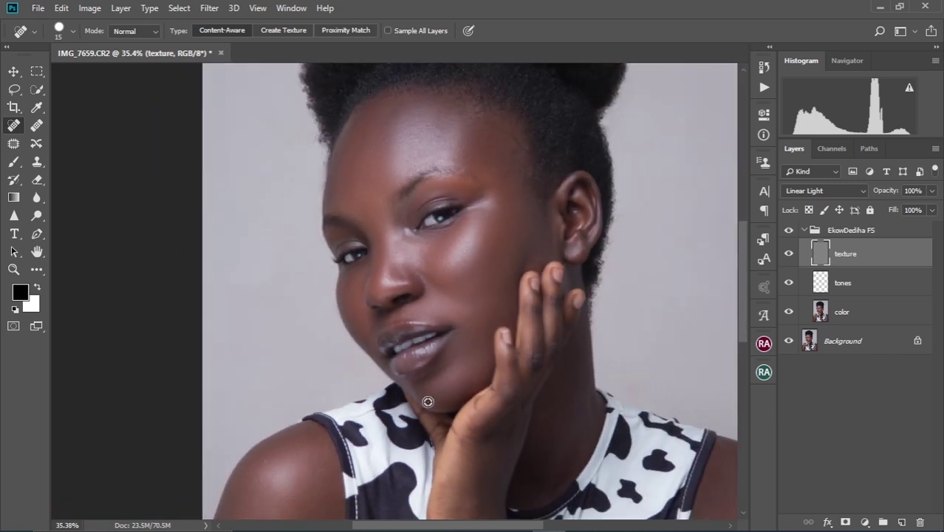
{"action": "scroll", "coordinate": [438, 354], "scroll_direction": "right", "scroll_amount": 3}
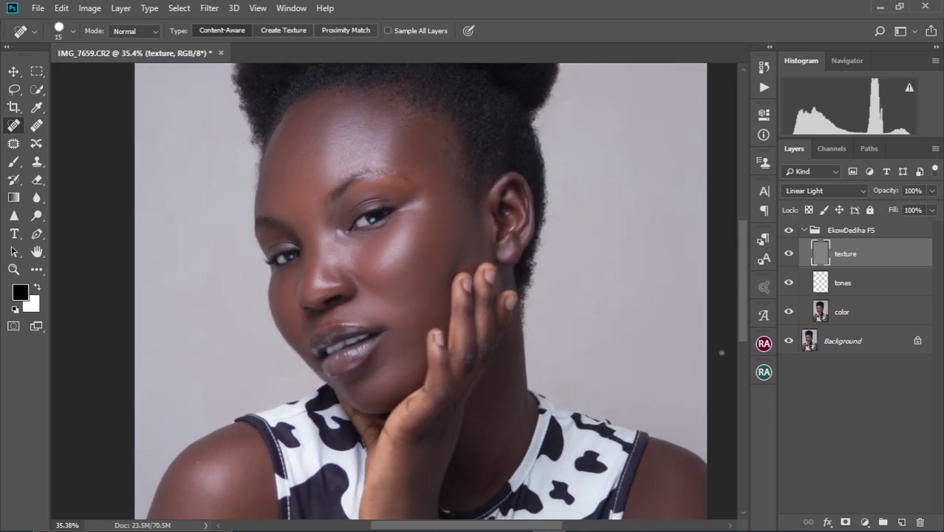
{"action": "left_click", "coordinate": [789, 231]}
{"action": "left_click", "coordinate": [789, 231]}
{"action": "scroll", "coordinate": [313, 323], "scroll_direction": "down", "scroll_amount": 2}
{"action": "scroll", "coordinate": [314, 324], "scroll_direction": "up", "scroll_amount": 1}
{"action": "scroll", "coordinate": [315, 323], "scroll_direction": "down", "scroll_amount": 2}
{"action": "scroll", "coordinate": [316, 323], "scroll_direction": "down", "scroll_amount": 1}
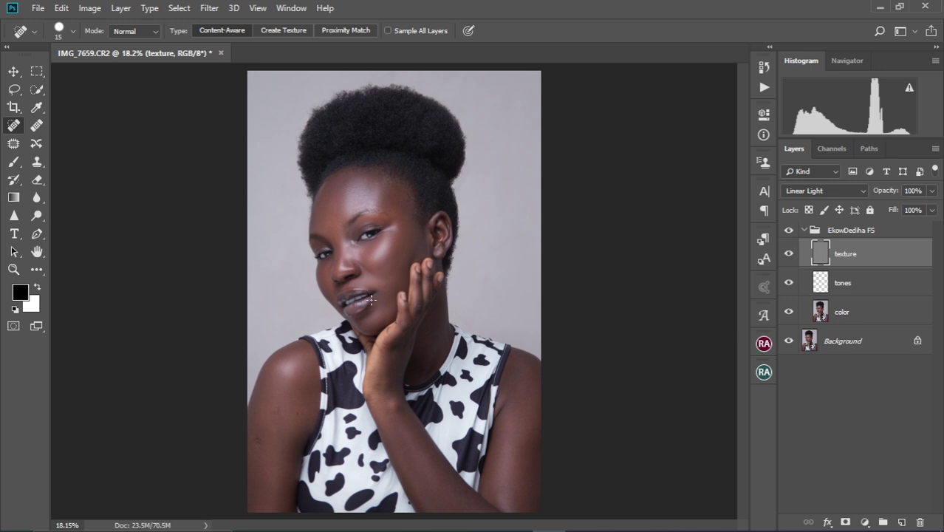
{"action": "scroll", "coordinate": [367, 299], "scroll_direction": "up", "scroll_amount": 5}
{"action": "scroll", "coordinate": [424, 308], "scroll_direction": "down", "scroll_amount": 2}
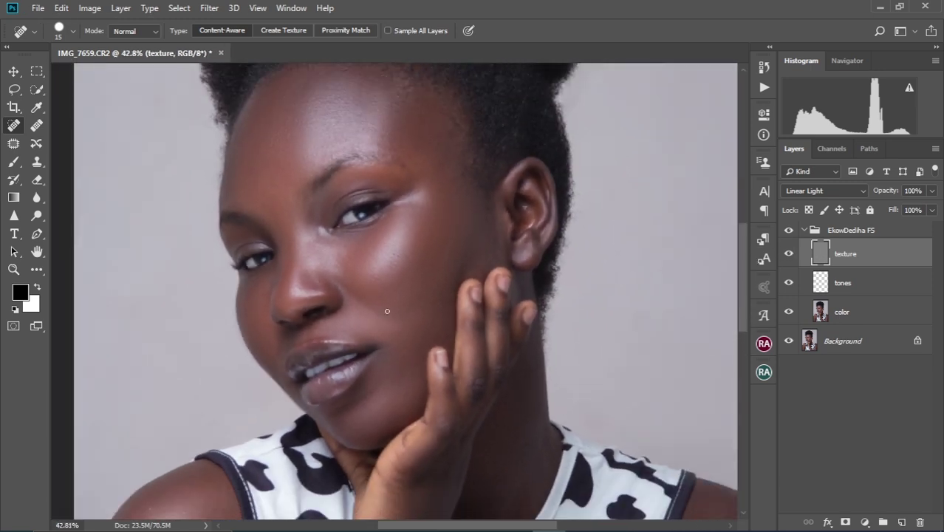
Blend the tone transitions across the forehead and near cheek on the color layer with an enlarged Mixer Brush.
{"action": "left_click_drag", "start_coordinate": [411, 231], "coordinate": [419, 257]}
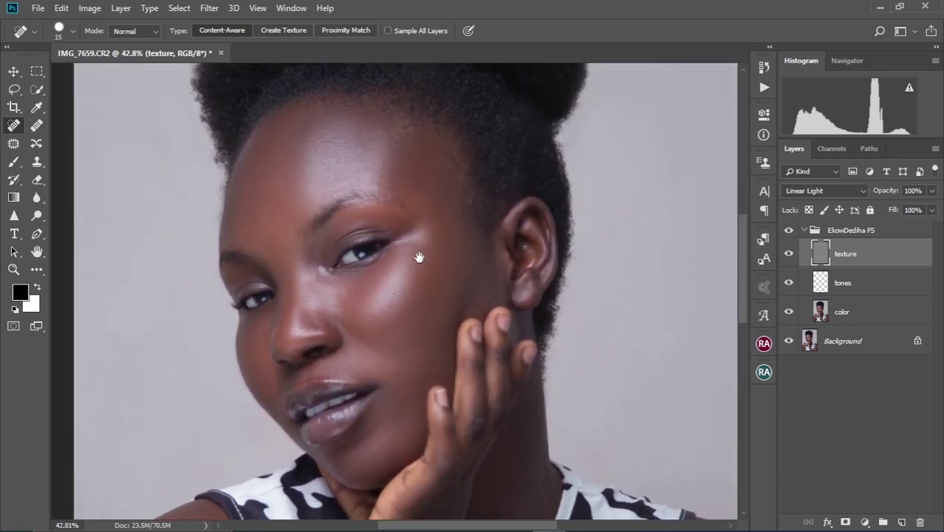
{"action": "left_click", "coordinate": [849, 313]}
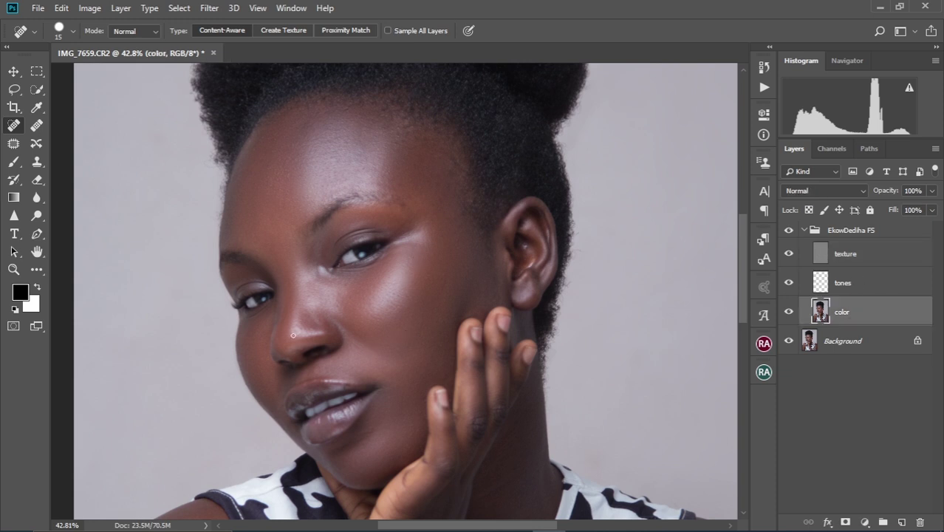
{"action": "key", "text": "b"}
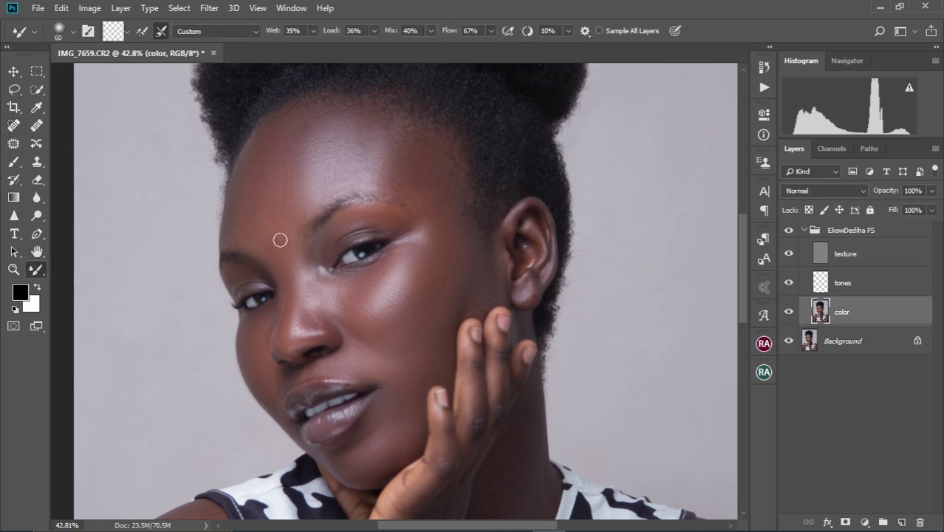
{"action": "key", "text": "bracketright"}
{"action": "key", "text": "bracketright"}
{"action": "key", "text": "bracketright"}
{"action": "key", "text": "bracketright"}
{"action": "key", "text": "bracketright"}
{"action": "key", "text": "bracketright"}
{"action": "key", "text": "bracketright"}
{"action": "left_click_drag", "start_coordinate": [273, 210], "coordinate": [265, 182]}
{"action": "mouse_move", "coordinate": [299, 151]}
{"action": "left_mouse_down"}
{"action": "mouse_move", "coordinate": [303, 184]}
{"action": "mouse_move", "coordinate": [312, 138]}
{"action": "mouse_move", "coordinate": [315, 177]}
{"action": "mouse_move", "coordinate": [331, 139]}
{"action": "mouse_move", "coordinate": [339, 138]}
{"action": "mouse_move", "coordinate": [339, 173]}
{"action": "mouse_move", "coordinate": [345, 152]}
{"action": "mouse_move", "coordinate": [307, 143]}
{"action": "mouse_move", "coordinate": [304, 161]}
{"action": "mouse_move", "coordinate": [311, 130]}
{"action": "mouse_move", "coordinate": [305, 198]}
{"action": "mouse_move", "coordinate": [301, 144]}
{"action": "mouse_move", "coordinate": [307, 201]}
{"action": "mouse_move", "coordinate": [308, 131]}
{"action": "mouse_move", "coordinate": [334, 154]}
{"action": "mouse_move", "coordinate": [348, 129]}
{"action": "mouse_move", "coordinate": [346, 159]}
{"action": "mouse_move", "coordinate": [363, 130]}
{"action": "mouse_move", "coordinate": [361, 158]}
{"action": "mouse_move", "coordinate": [399, 155]}
{"action": "mouse_move", "coordinate": [394, 171]}
{"action": "mouse_move", "coordinate": [395, 149]}
{"action": "mouse_move", "coordinate": [391, 171]}
{"action": "mouse_move", "coordinate": [398, 141]}
{"action": "mouse_move", "coordinate": [391, 177]}
{"action": "mouse_move", "coordinate": [419, 139]}
{"action": "mouse_move", "coordinate": [436, 185]}
{"action": "mouse_move", "coordinate": [437, 169]}
{"action": "mouse_move", "coordinate": [426, 188]}
{"action": "mouse_move", "coordinate": [389, 122]}
{"action": "mouse_move", "coordinate": [376, 137]}
{"action": "mouse_move", "coordinate": [365, 126]}
{"action": "mouse_move", "coordinate": [307, 117]}
{"action": "mouse_move", "coordinate": [299, 140]}
{"action": "mouse_move", "coordinate": [299, 199]}
{"action": "mouse_move", "coordinate": [298, 154]}
{"action": "mouse_move", "coordinate": [313, 188]}
{"action": "mouse_move", "coordinate": [311, 196]}
{"action": "mouse_move", "coordinate": [300, 158]}
{"action": "mouse_move", "coordinate": [305, 123]}
{"action": "mouse_move", "coordinate": [330, 108]}
{"action": "mouse_move", "coordinate": [408, 142]}
{"action": "mouse_move", "coordinate": [406, 169]}
{"action": "mouse_move", "coordinate": [390, 181]}
{"action": "mouse_move", "coordinate": [401, 137]}
{"action": "mouse_move", "coordinate": [388, 303]}
{"action": "mouse_move", "coordinate": [413, 274]}
{"action": "mouse_move", "coordinate": [375, 260]}
{"action": "mouse_move", "coordinate": [360, 336]}
{"action": "mouse_move", "coordinate": [357, 316]}
{"action": "mouse_move", "coordinate": [388, 311]}
{"action": "mouse_move", "coordinate": [377, 288]}
{"action": "mouse_move", "coordinate": [367, 304]}
{"action": "mouse_move", "coordinate": [408, 294]}
{"action": "mouse_move", "coordinate": [382, 318]}
{"action": "left_mouse_up"}
{"action": "key", "text": "bracketleft"}
{"action": "key", "text": "bracketleft"}
{"action": "key", "text": "ctrl+0"}
Make the tones layer active and examine the uneven skin tones on the face.
{"action": "left_click", "coordinate": [844, 282]}
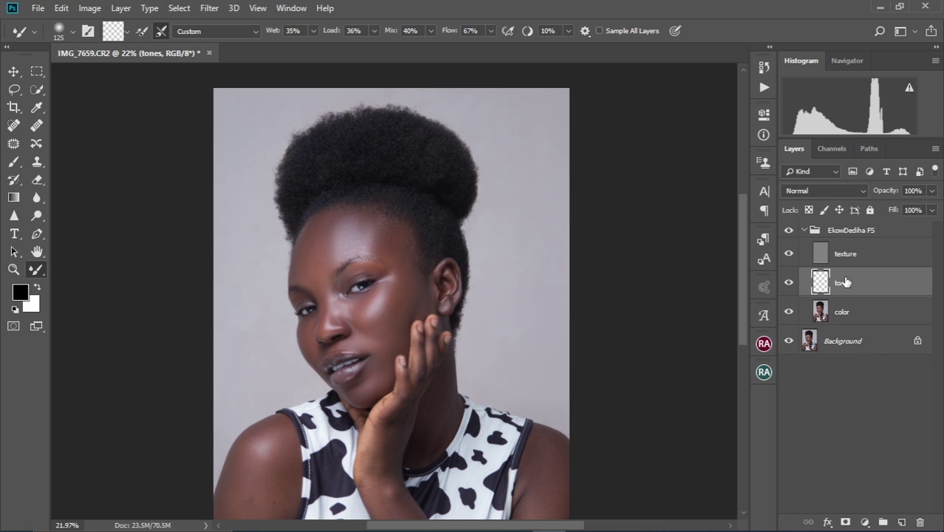
{"action": "scroll", "coordinate": [462, 273], "scroll_direction": "up", "scroll_amount": 7}
{"action": "scroll", "coordinate": [456, 273], "scroll_direction": "down", "scroll_amount": 2}
{"action": "left_click_drag", "start_coordinate": [410, 276], "coordinate": [478, 244]}
{"action": "scroll", "coordinate": [456, 266], "scroll_direction": "up", "scroll_amount": 3}
{"action": "scroll", "coordinate": [457, 266], "scroll_direction": "down", "scroll_amount": 3}
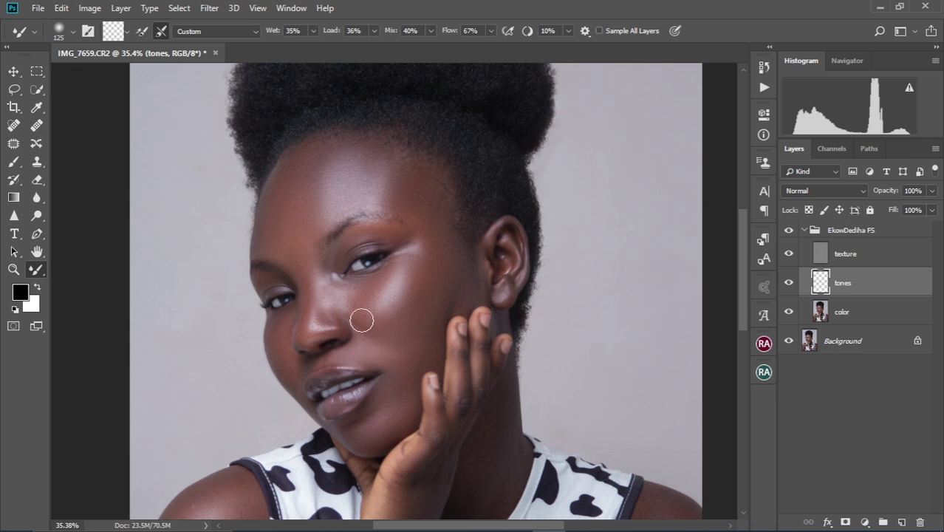
Switch to the regular Brush tool with the Soft Round tip, enlarged to 500 px at 0% hardness.
{"action": "left_click", "coordinate": [17, 164]}
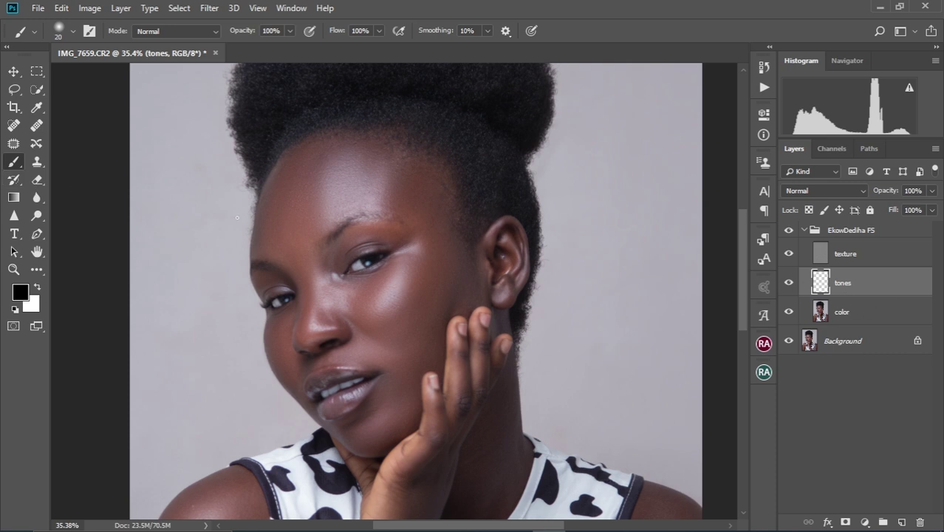
{"action": "key", "text": "bracketright"}
{"action": "key", "text": "bracketright"}
{"action": "key", "text": "bracketright"}
{"action": "key", "text": "bracketright"}
{"action": "key", "text": "bracketright"}
{"action": "key", "text": "bracketright"}
{"action": "key", "text": "bracketright"}
{"action": "key", "text": "bracketright"}
{"action": "key", "text": "bracketright"}
{"action": "key", "text": "bracketright"}
{"action": "key", "text": "bracketright"}
{"action": "key", "text": "bracketright"}
{"action": "key", "text": "bracketright"}
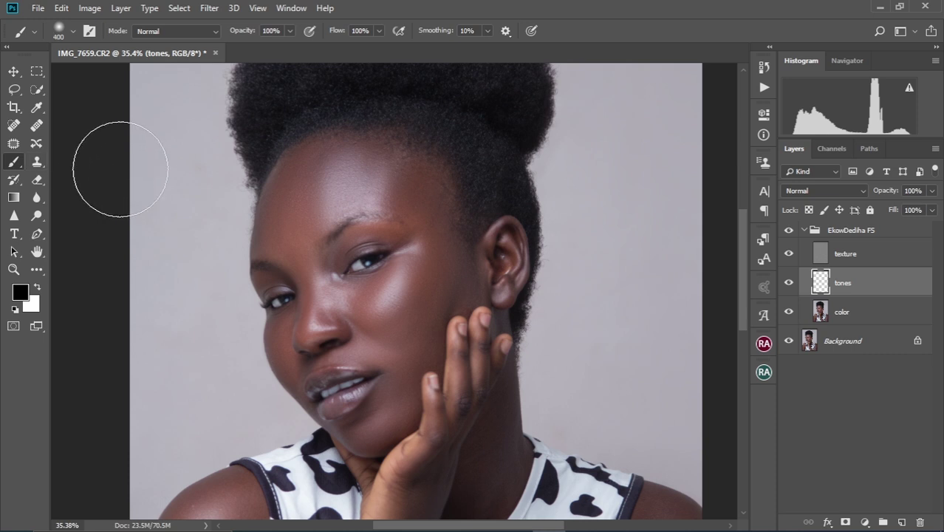
{"action": "left_click", "coordinate": [72, 31]}
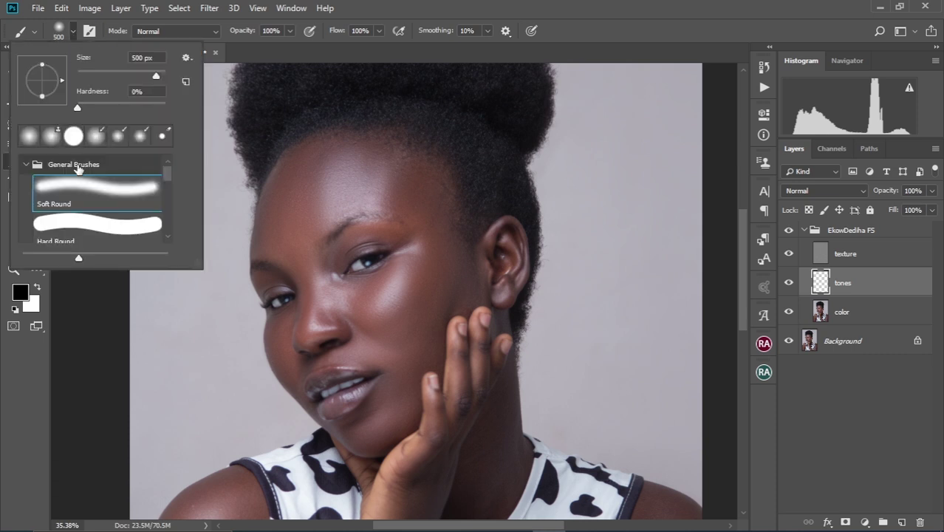
{"action": "left_click", "coordinate": [520, 6]}
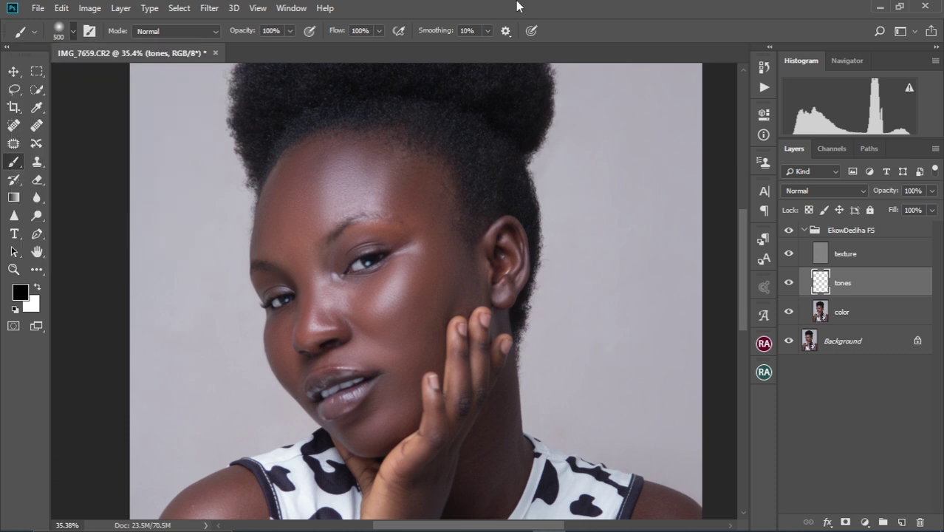
Reduce the brush size to 250 px to suit the forehead area.
{"action": "scroll", "coordinate": [312, 234], "scroll_direction": "up", "scroll_amount": 1}
{"action": "scroll", "coordinate": [311, 233], "scroll_direction": "up", "scroll_amount": 1}
{"action": "scroll", "coordinate": [312, 233], "scroll_direction": "down", "scroll_amount": 1}
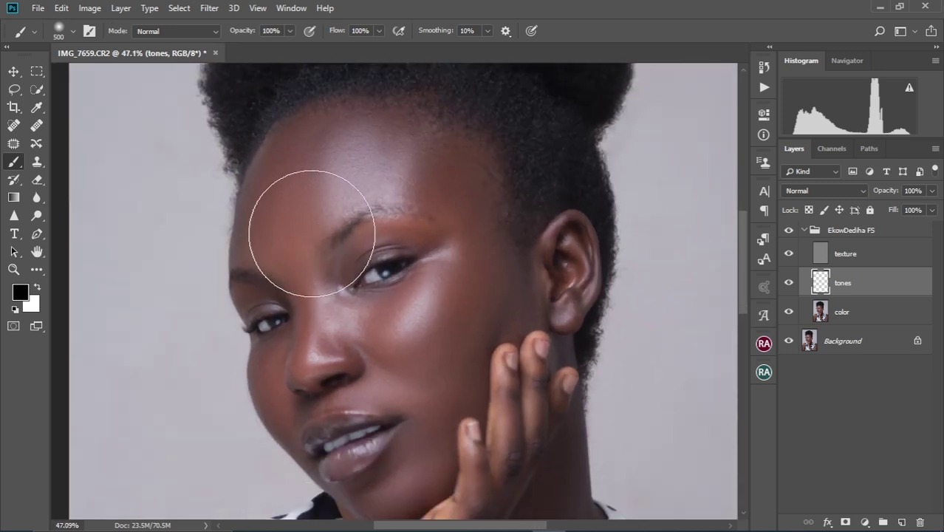
{"action": "key", "text": "bracketleft"}
{"action": "key", "text": "bracketleft"}
{"action": "key", "text": "bracketleft"}
{"action": "key", "text": "bracketright"}
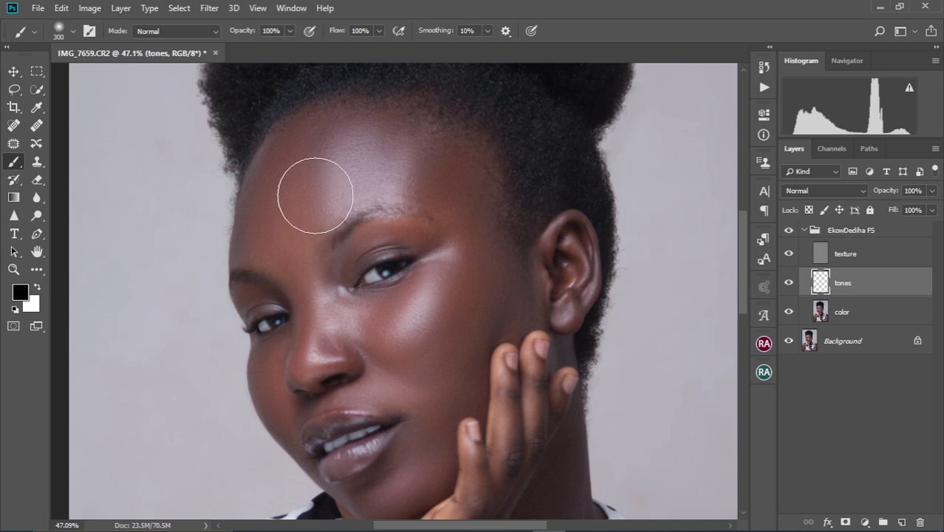
{"action": "key", "text": "bracketleft"}
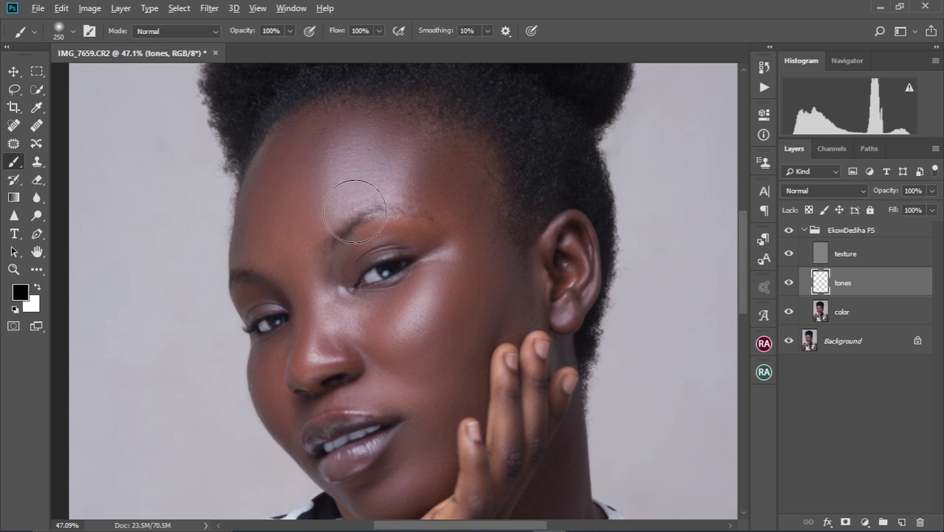
{"action": "scroll", "coordinate": [354, 211], "scroll_direction": "down", "scroll_amount": 2}
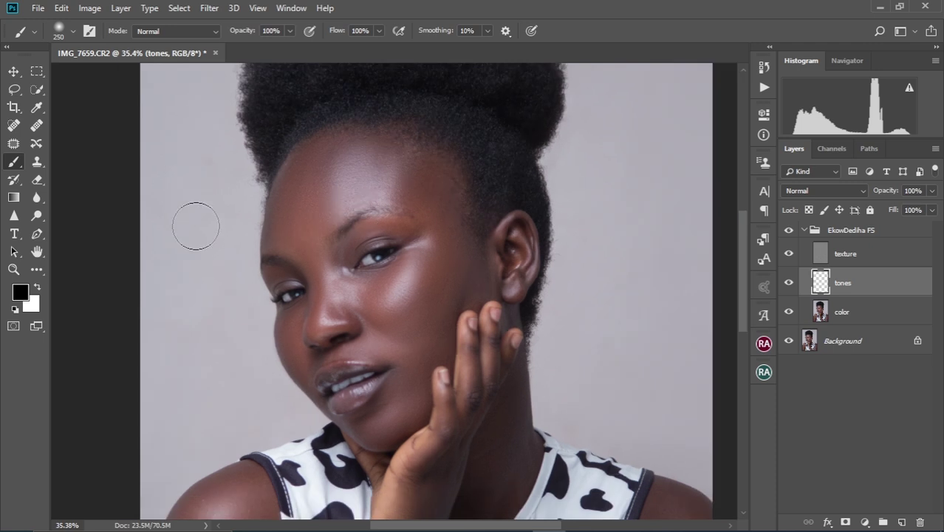
{"action": "key", "text": "bracketleft"}
{"action": "key", "text": "bracketright"}
{"action": "key", "text": "bracketright"}
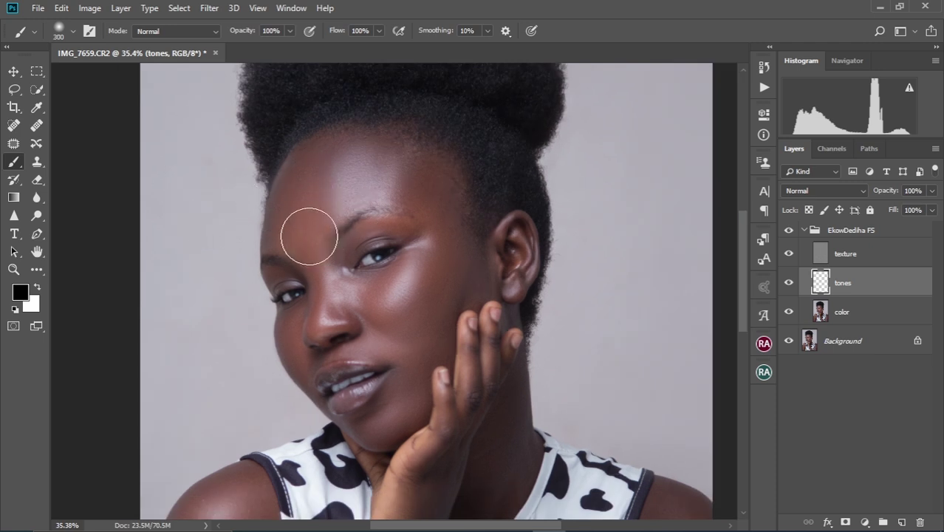
{"action": "key", "text": "bracketleft"}
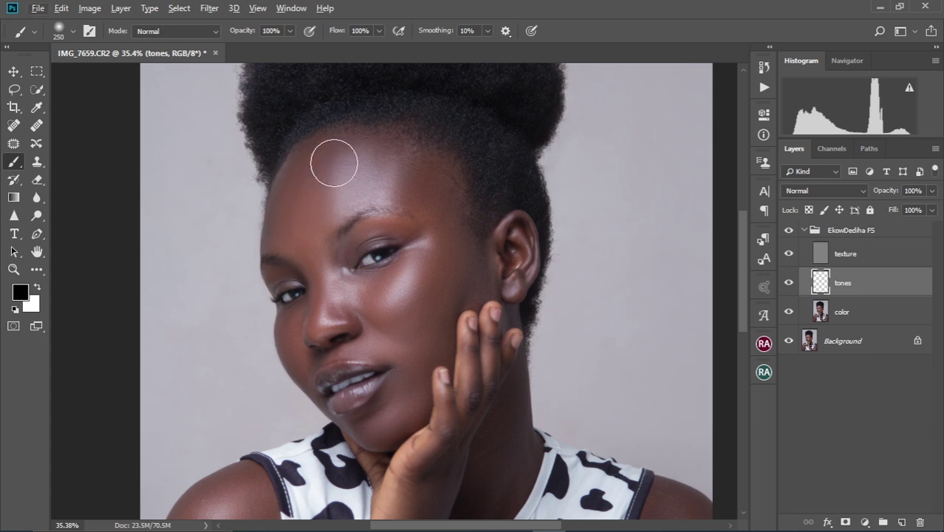
Sample the forehead's brown skin tone and undo a trial 200 px brush stroke beside the highlight.
{"action": "scroll", "coordinate": [329, 210], "scroll_direction": "up", "scroll_amount": 1}
{"action": "scroll", "coordinate": [328, 211], "scroll_direction": "up", "scroll_amount": 5}
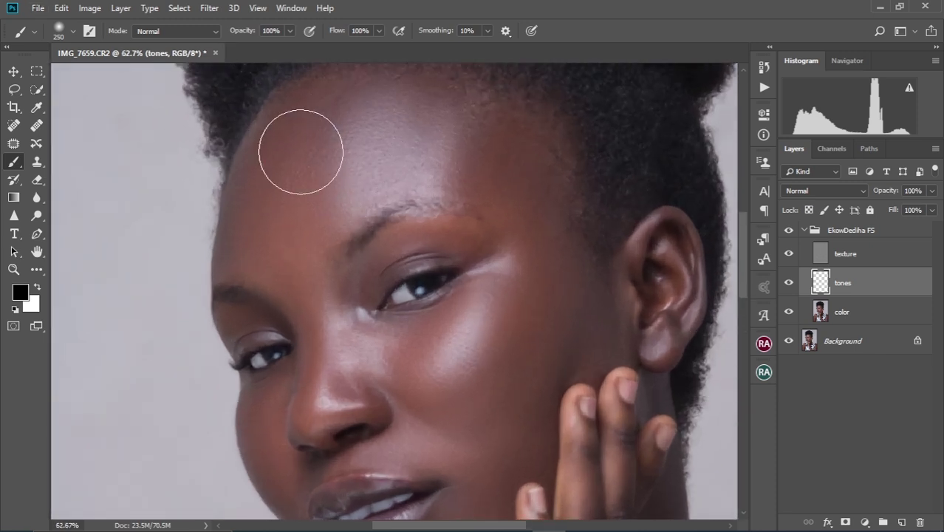
{"action": "left_click_drag", "start_coordinate": [357, 186], "coordinate": [341, 232]}
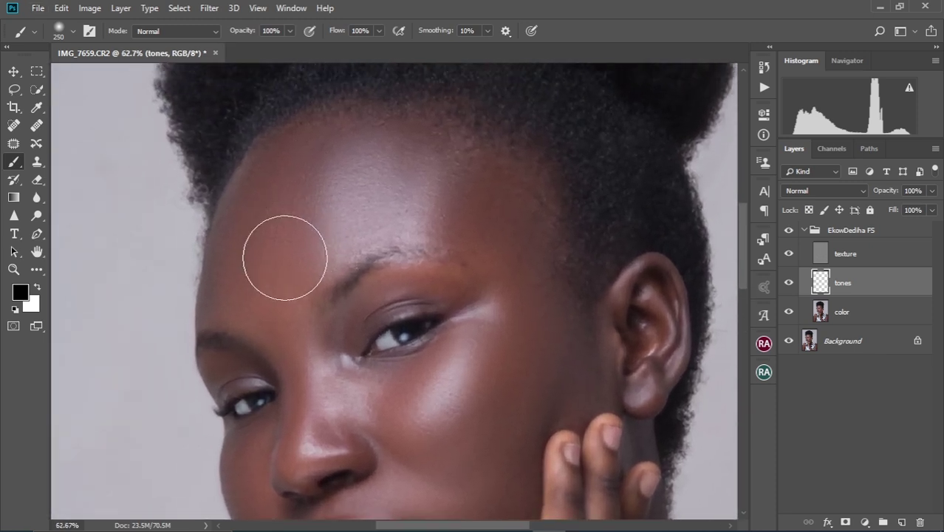
{"action": "left_click", "coordinate": [302, 295], "text": "alt"}
{"action": "key", "text": "["}
{"action": "left_click_drag", "start_coordinate": [322, 177], "coordinate": [316, 198]}
{"action": "key", "text": "ctrl+z"}
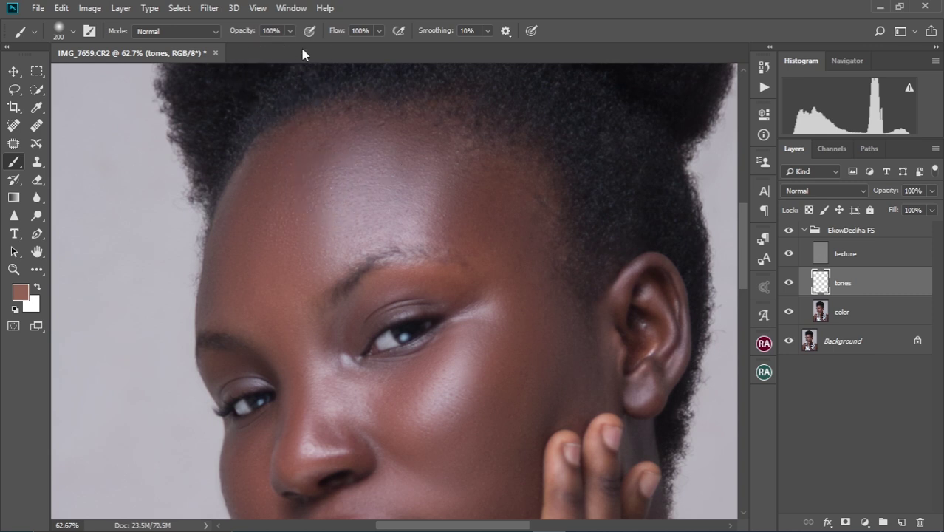
Set the brush to 16% opacity and 17% flow, and paint the sampled tone along the forehead highlight's edge.
{"action": "mouse_move", "coordinate": [247, 31]}
{"action": "left_mouse_down"}
{"action": "mouse_move", "coordinate": [236, 40]}
{"action": "mouse_move", "coordinate": [227, 34]}
{"action": "left_mouse_up"}
{"action": "mouse_move", "coordinate": [336, 33]}
{"action": "left_mouse_down"}
{"action": "mouse_move", "coordinate": [319, 36]}
{"action": "mouse_move", "coordinate": [332, 36]}
{"action": "left_mouse_up"}
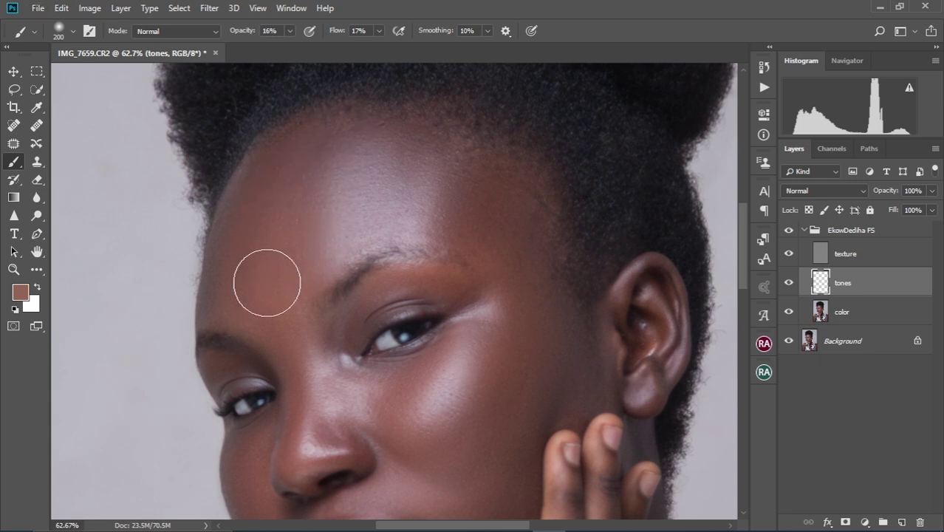
{"action": "mouse_move", "coordinate": [297, 227]}
{"action": "left_mouse_down"}
{"action": "mouse_move", "coordinate": [321, 163]}
{"action": "mouse_move", "coordinate": [322, 238]}
{"action": "mouse_move", "coordinate": [331, 192]}
{"action": "left_mouse_up"}
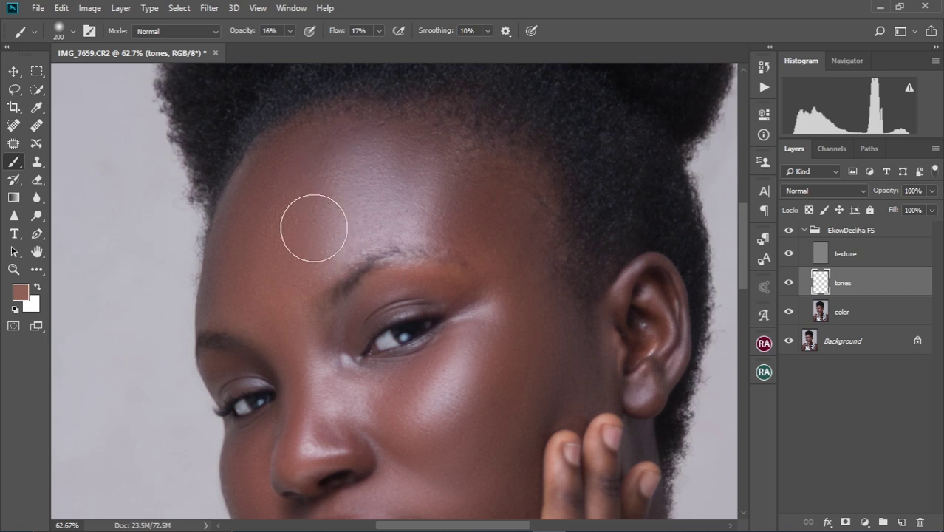
{"action": "scroll", "coordinate": [314, 228], "scroll_direction": "down", "scroll_amount": 2}
{"action": "scroll", "coordinate": [314, 228], "scroll_direction": "down", "scroll_amount": 2}
{"action": "scroll", "coordinate": [316, 222], "scroll_direction": "up", "scroll_amount": 4}
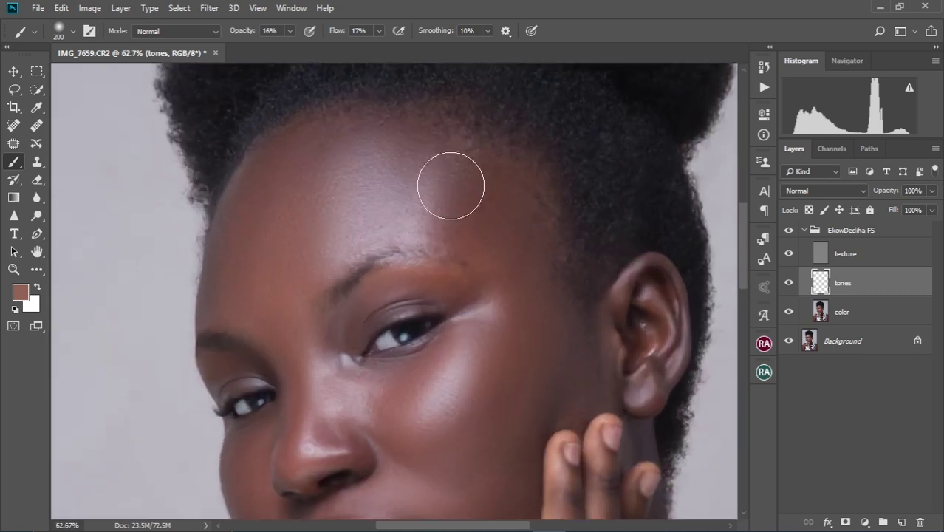
{"action": "left_click", "coordinate": [788, 283]}
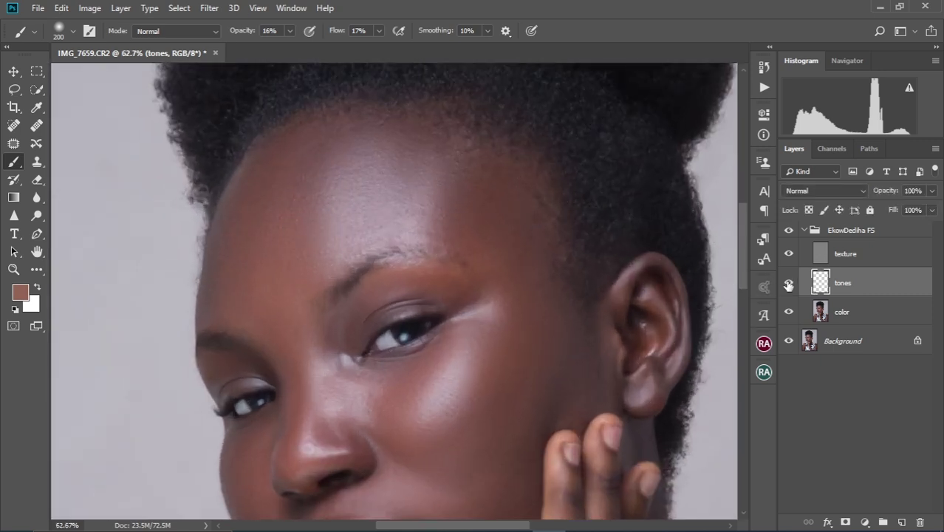
Blend the forehead highlight into the darker temple on the tones layer with sampled skin tones.
{"action": "left_click_drag", "start_coordinate": [378, 187], "coordinate": [319, 133]}
{"action": "mouse_move", "coordinate": [393, 131]}
{"action": "left_mouse_down"}
{"action": "mouse_move", "coordinate": [388, 209]}
{"action": "mouse_move", "coordinate": [400, 181]}
{"action": "mouse_move", "coordinate": [358, 229]}
{"action": "mouse_move", "coordinate": [403, 211]}
{"action": "mouse_move", "coordinate": [395, 222]}
{"action": "mouse_move", "coordinate": [394, 177]}
{"action": "left_mouse_up"}
{"action": "left_click", "coordinate": [412, 203], "text": "alt"}
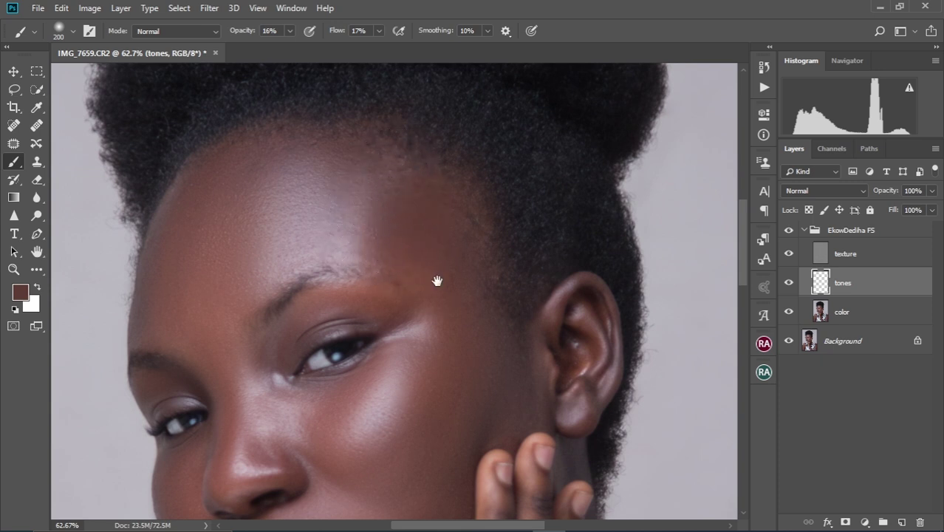
Even out the near temple and cheek on the tones layer, painting with skin tones sampled from the surrounding areas.
{"action": "left_click_drag", "start_coordinate": [432, 276], "coordinate": [427, 184]}
{"action": "left_click", "coordinate": [405, 308], "text": "alt"}
{"action": "mouse_move", "coordinate": [408, 287]}
{"action": "left_mouse_down"}
{"action": "mouse_move", "coordinate": [378, 323]}
{"action": "mouse_move", "coordinate": [438, 242]}
{"action": "mouse_move", "coordinate": [376, 323]}
{"action": "mouse_move", "coordinate": [439, 225]}
{"action": "mouse_move", "coordinate": [408, 333]}
{"action": "mouse_move", "coordinate": [405, 309]}
{"action": "mouse_move", "coordinate": [373, 355]}
{"action": "mouse_move", "coordinate": [448, 237]}
{"action": "mouse_move", "coordinate": [393, 323]}
{"action": "mouse_move", "coordinate": [435, 184]}
{"action": "mouse_move", "coordinate": [438, 242]}
{"action": "mouse_move", "coordinate": [382, 201]}
{"action": "mouse_move", "coordinate": [419, 234]}
{"action": "mouse_move", "coordinate": [374, 178]}
{"action": "mouse_move", "coordinate": [423, 204]}
{"action": "mouse_move", "coordinate": [376, 137]}
{"action": "mouse_move", "coordinate": [370, 213]}
{"action": "mouse_move", "coordinate": [396, 158]}
{"action": "mouse_move", "coordinate": [396, 181]}
{"action": "left_mouse_up"}
{"action": "left_click", "coordinate": [432, 240], "text": "alt"}
{"action": "left_click_drag", "start_coordinate": [421, 340], "coordinate": [429, 169]}
{"action": "left_click", "coordinate": [400, 232], "text": "alt"}
{"action": "mouse_move", "coordinate": [409, 223]}
{"action": "left_mouse_down"}
{"action": "mouse_move", "coordinate": [364, 263]}
{"action": "mouse_move", "coordinate": [400, 242]}
{"action": "mouse_move", "coordinate": [378, 263]}
{"action": "mouse_move", "coordinate": [432, 201]}
{"action": "mouse_move", "coordinate": [412, 247]}
{"action": "left_mouse_up"}
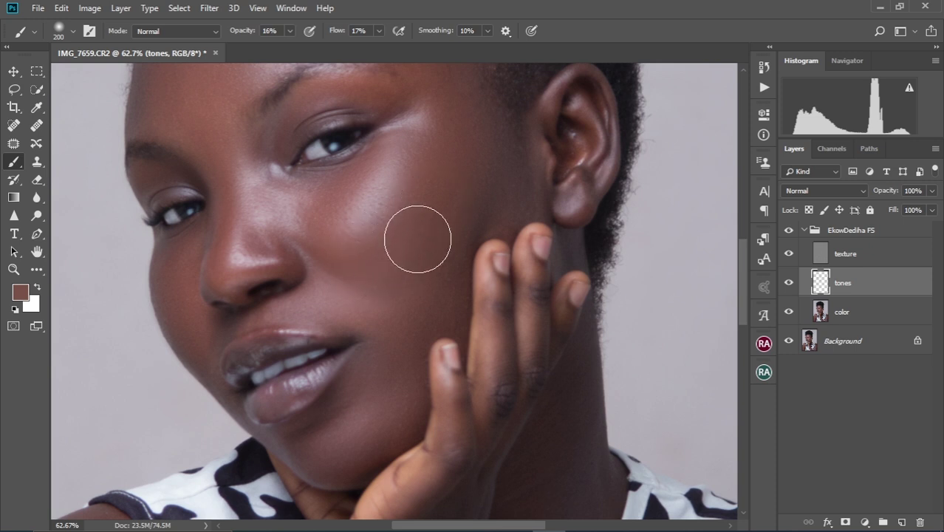
Reduce the brush to 125 px and even out the under-eye area and nose bridge on the tones layer with sampled skin tones.
{"action": "key", "text": "bracketleft"}
{"action": "key", "text": "bracketleft"}
{"action": "key", "text": "bracketleft"}
{"action": "left_click", "coordinate": [314, 214], "text": "alt"}
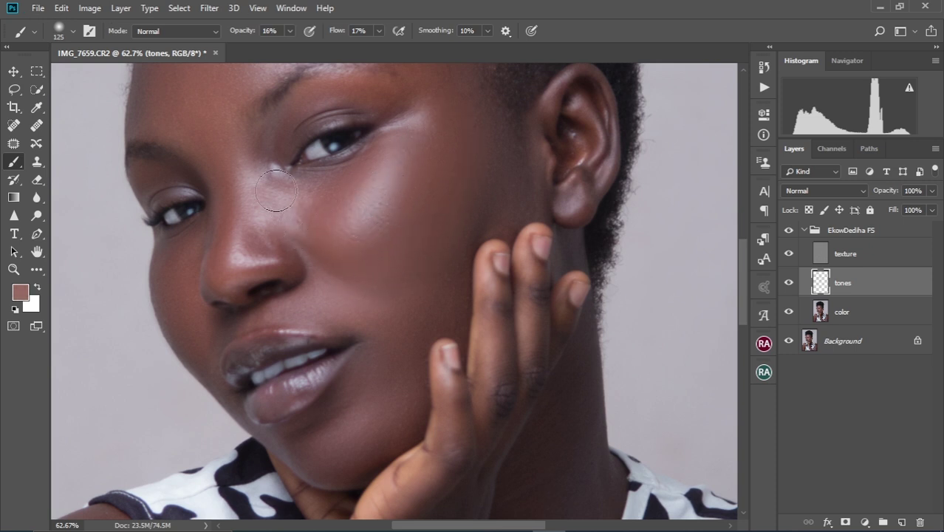
{"action": "mouse_move", "coordinate": [332, 191]}
{"action": "left_mouse_down"}
{"action": "mouse_move", "coordinate": [287, 184]}
{"action": "mouse_move", "coordinate": [318, 188]}
{"action": "mouse_move", "coordinate": [345, 171]}
{"action": "mouse_move", "coordinate": [301, 176]}
{"action": "left_mouse_up"}
{"action": "left_click", "coordinate": [225, 139], "text": "alt"}
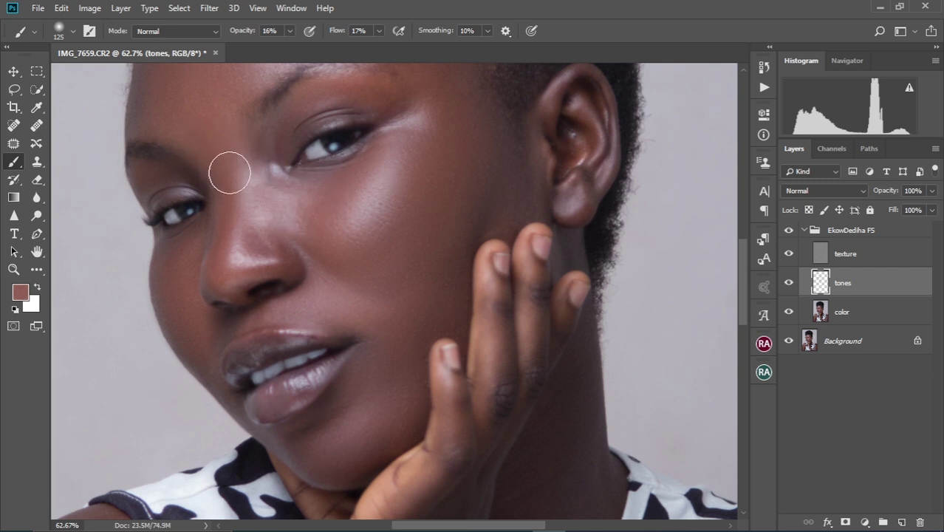
Compare the whole portrait and the face close up with the tones layer hidden and shown.
{"action": "scroll", "coordinate": [302, 227], "scroll_direction": "down", "scroll_amount": 5, "text": "alt"}
{"action": "scroll", "coordinate": [307, 232], "scroll_direction": "up", "scroll_amount": 1, "text": "alt"}
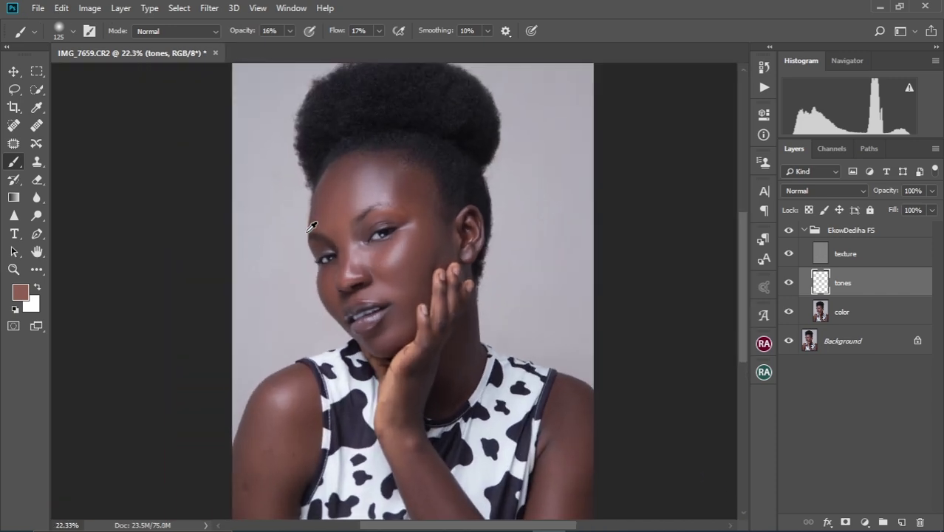
{"action": "scroll", "coordinate": [404, 295], "scroll_direction": "up", "scroll_amount": 3, "text": "alt"}
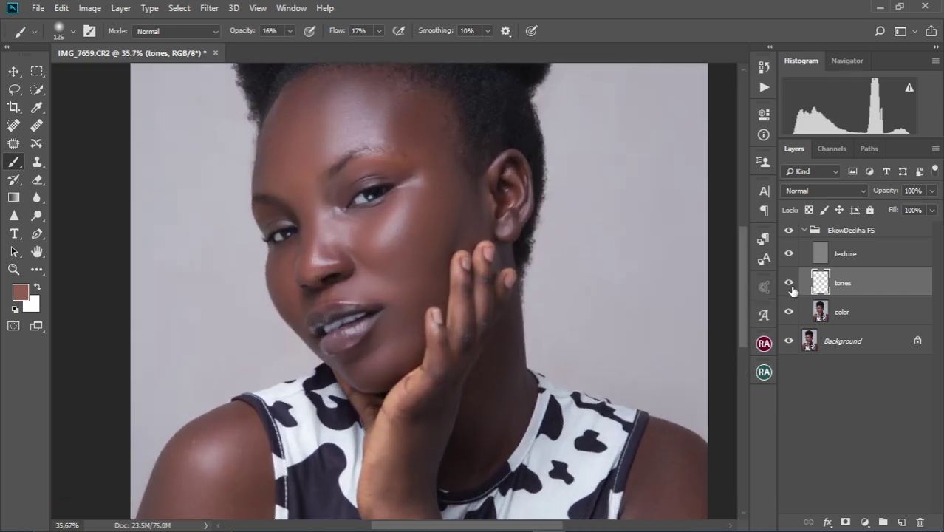
{"action": "left_click", "coordinate": [789, 283]}
{"action": "left_click", "coordinate": [789, 282]}
{"action": "scroll", "coordinate": [313, 214], "scroll_direction": "up", "scroll_amount": 5, "text": "alt"}
{"action": "left_click_drag", "start_coordinate": [415, 220], "coordinate": [321, 351]}
{"action": "scroll", "coordinate": [339, 305], "scroll_direction": "down", "scroll_amount": 1, "text": "alt"}
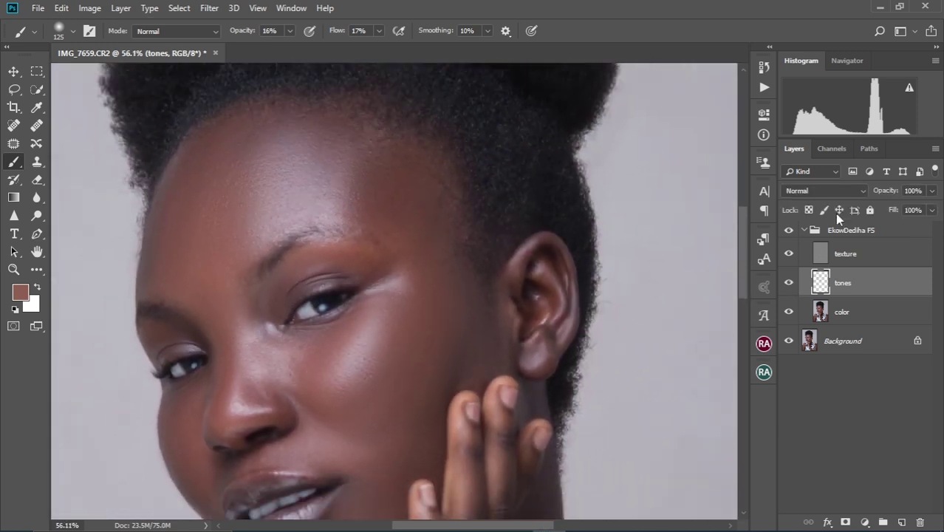
{"action": "left_click", "coordinate": [788, 285]}
{"action": "left_click", "coordinate": [789, 284]}
{"action": "left_click", "coordinate": [789, 284]}
{"action": "left_click", "coordinate": [789, 285]}
{"action": "key", "text": "ctrl+0"}
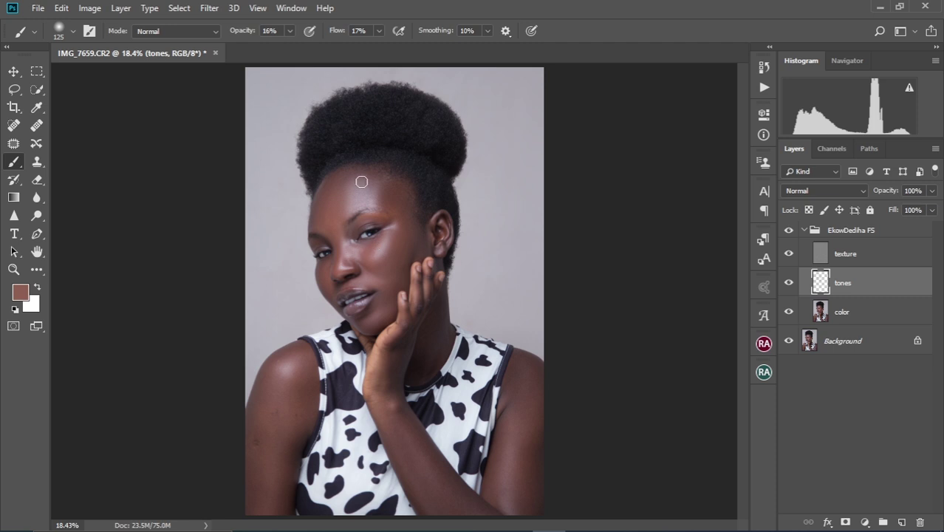
Hide the tones layer and examine the forehead, temple and cheek without the painted skin tones.
{"action": "left_click", "coordinate": [789, 285]}
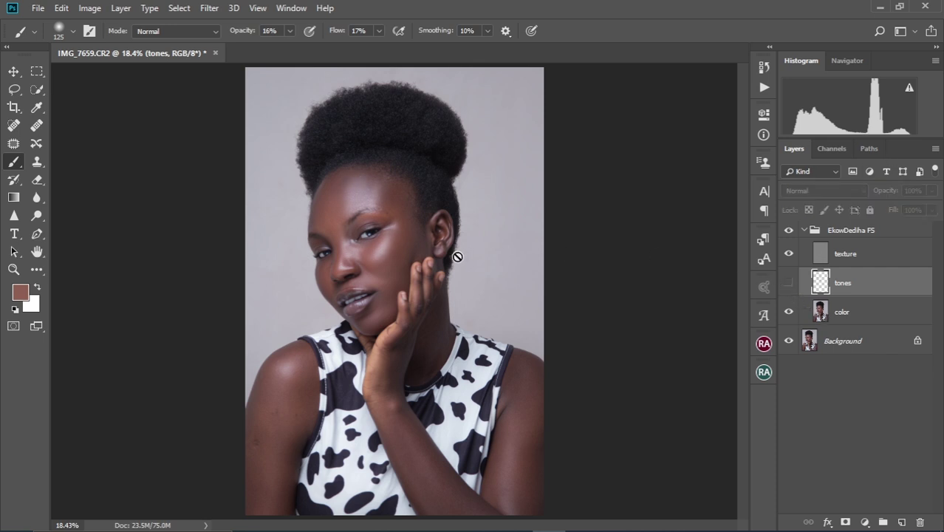
{"action": "scroll", "coordinate": [405, 234], "scroll_direction": "up", "scroll_amount": 4}
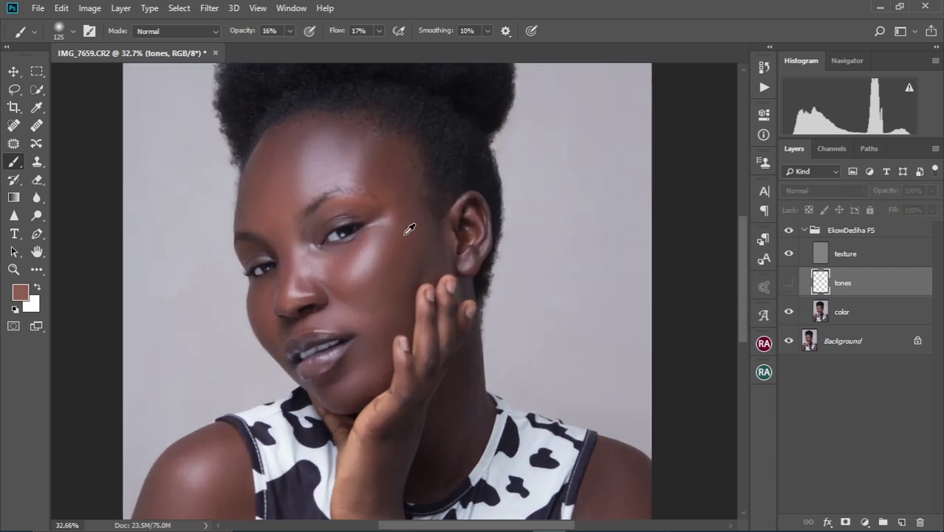
{"action": "left_click_drag", "start_coordinate": [417, 198], "coordinate": [430, 234]}
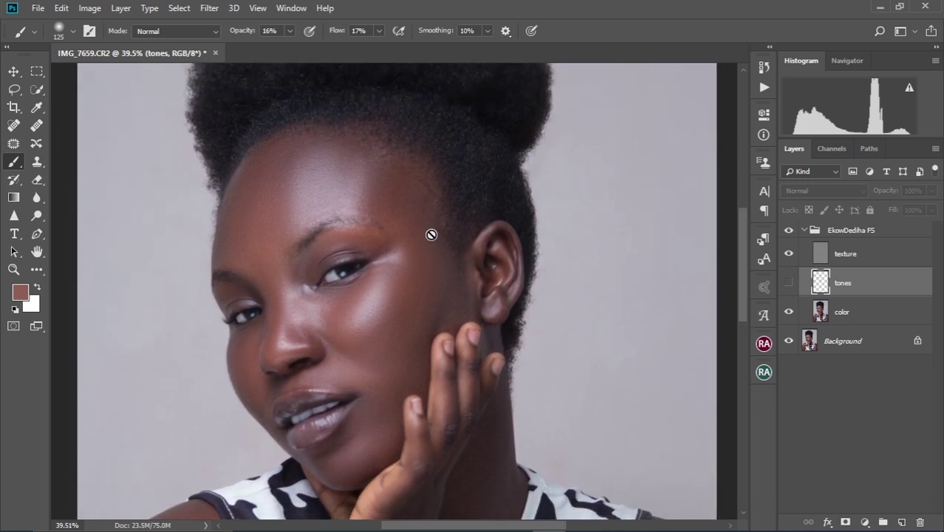
{"action": "scroll", "coordinate": [431, 234], "scroll_direction": "down", "scroll_amount": 1}
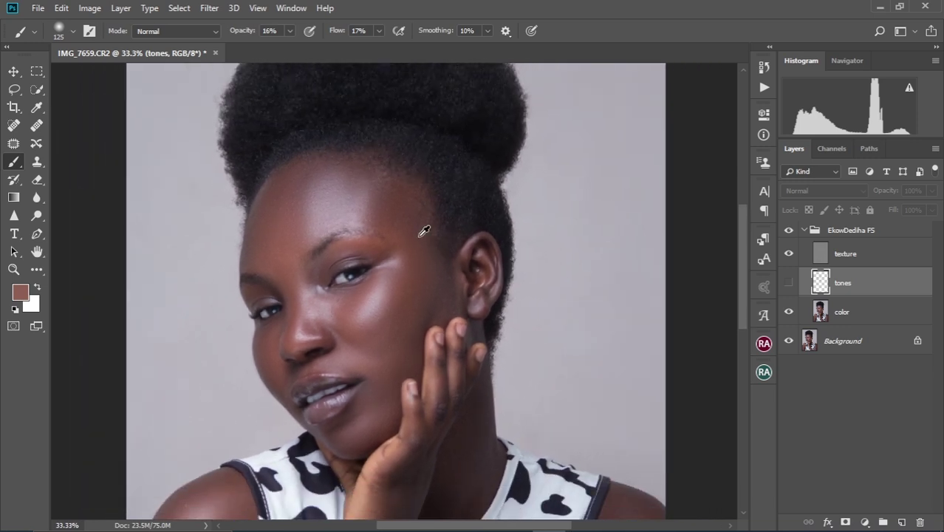
{"action": "scroll", "coordinate": [408, 237], "scroll_direction": "up", "scroll_amount": 1}
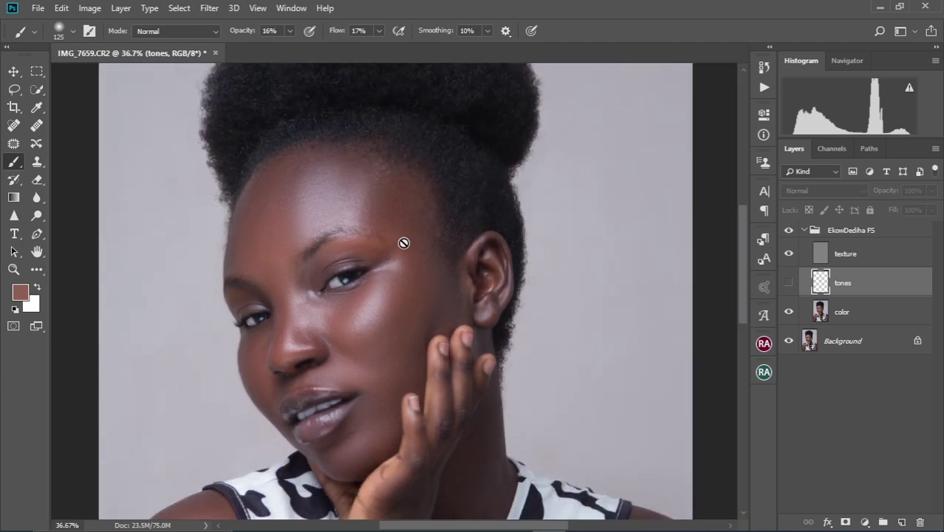